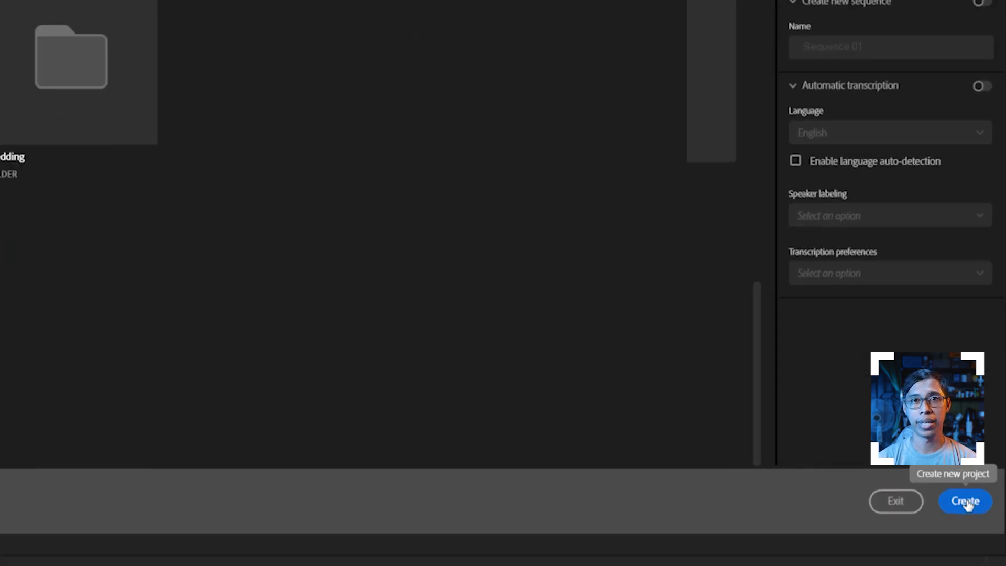
# Step: Create the new project and delete all six media items from its project bin
pyautogui.click(965, 503)
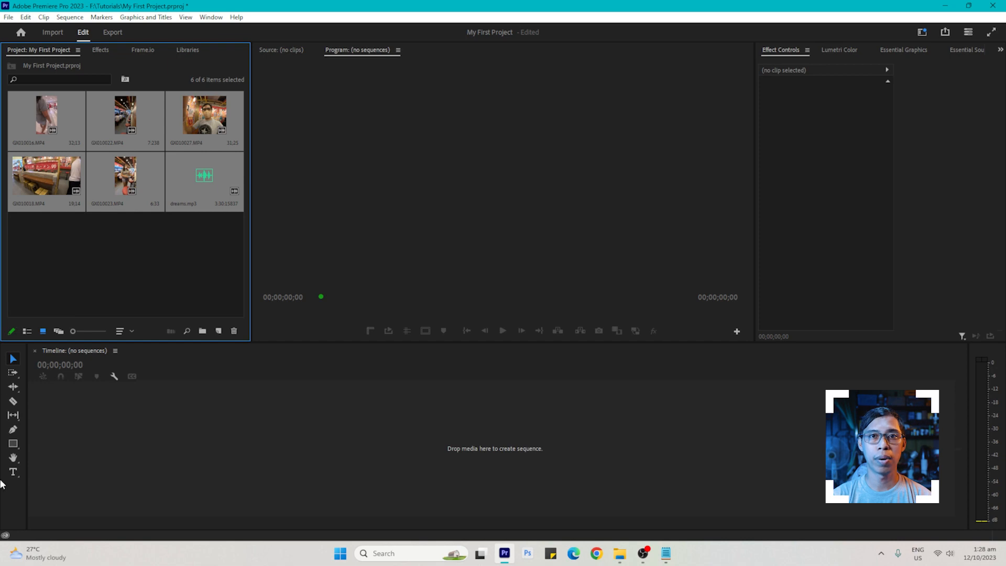
pyautogui.press('Delete')
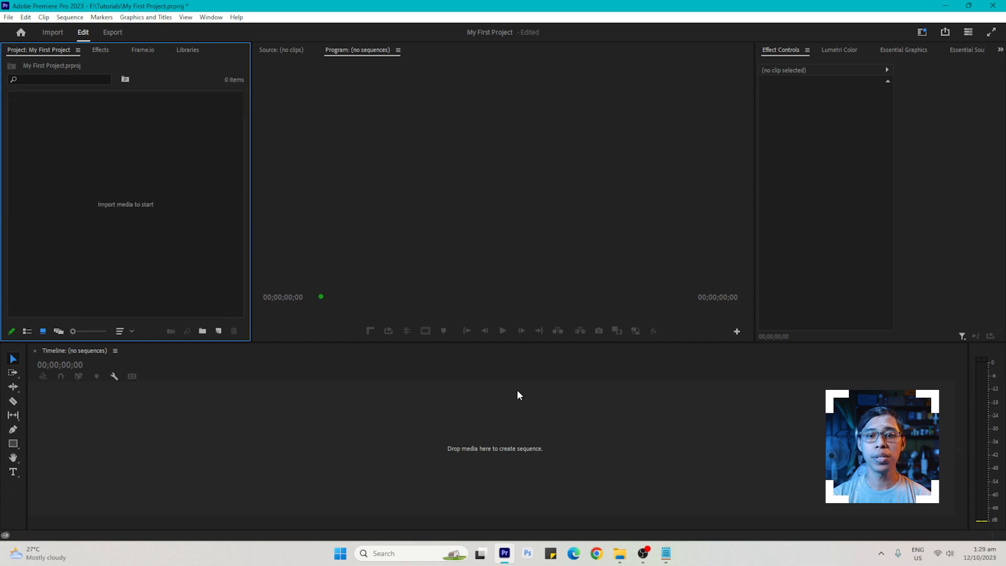
# Step: Import the whole Footage folder from the Tutorials folder in File Explorer into the Premiere Pro project
pyautogui.click(620, 554)
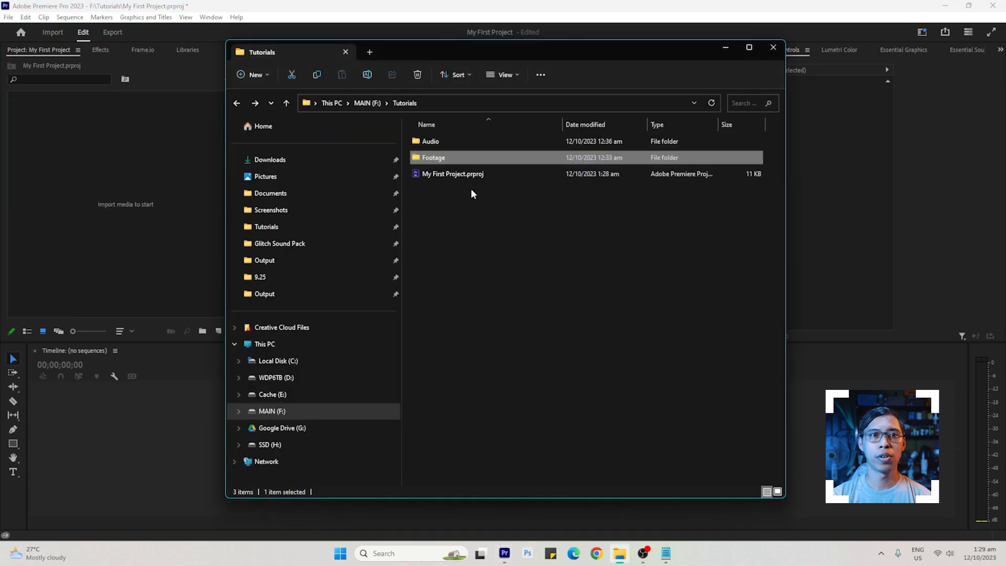
pyautogui.moveTo(470, 52); pyautogui.dragTo(502, 49)
pyautogui.click(589, 218)
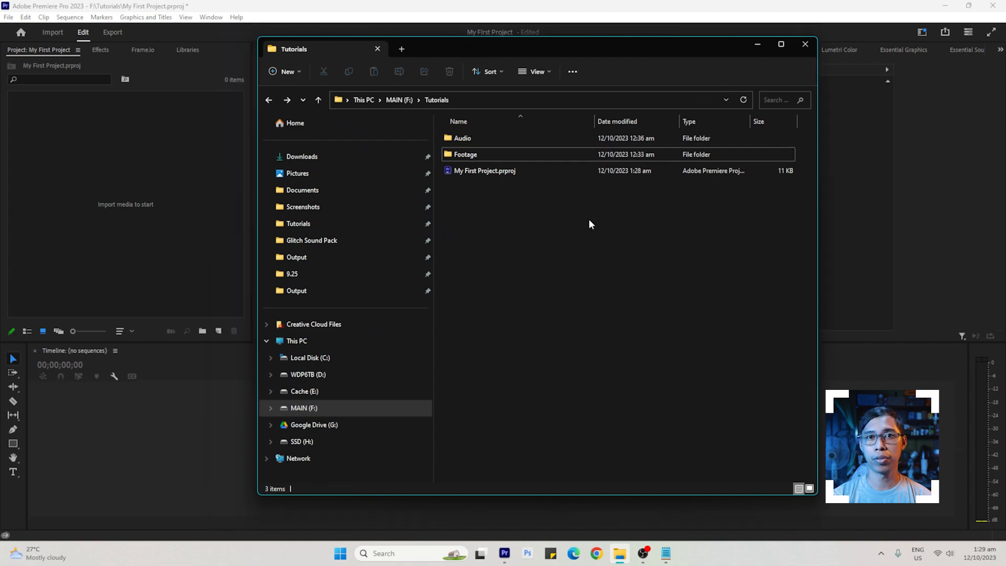
pyautogui.moveTo(455, 155); pyautogui.dragTo(140, 190)
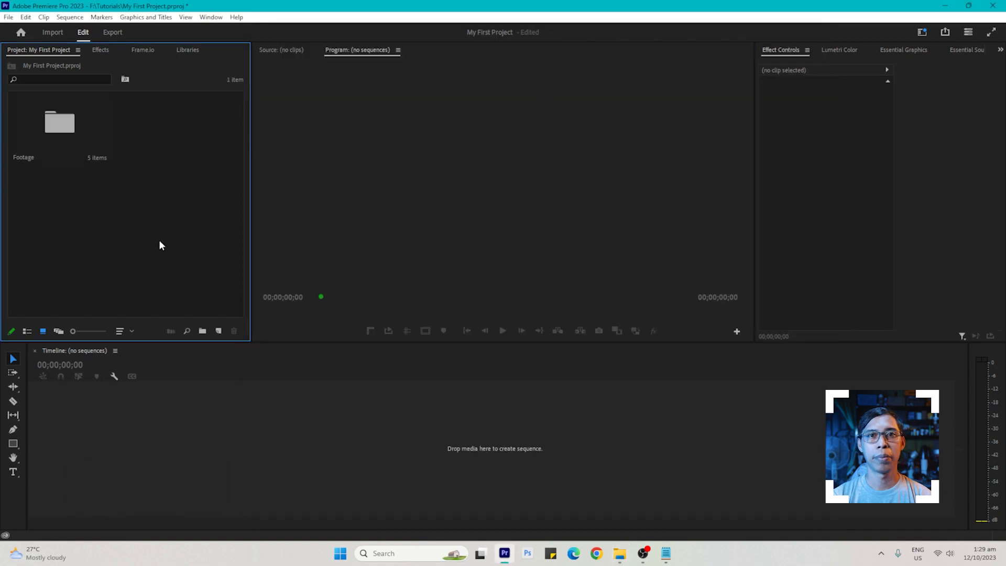
# Step: Import dreams.mp3 from the Audio folder into the project
pyautogui.doubleClick(128, 226)
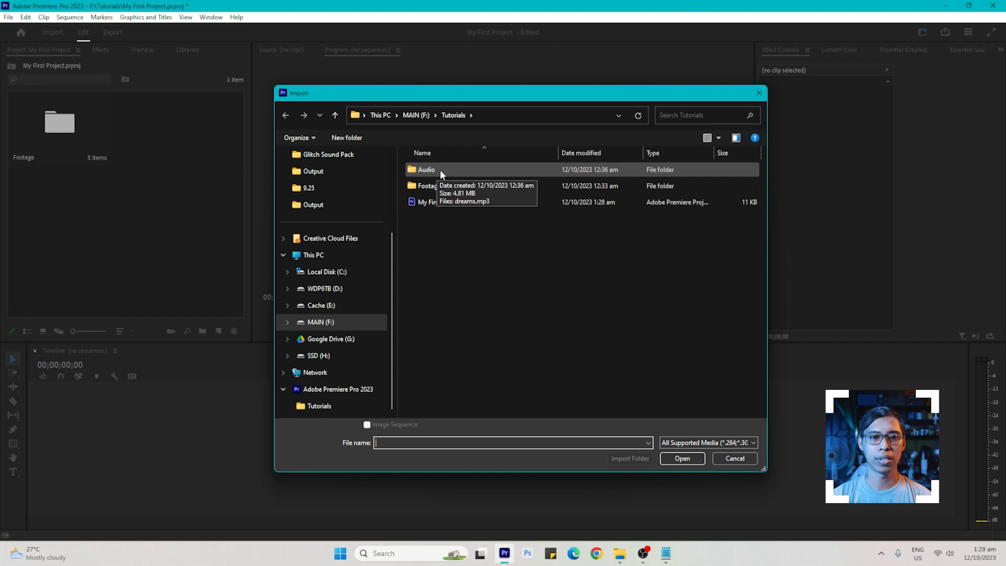
pyautogui.click(438, 170)
pyautogui.click(682, 458)
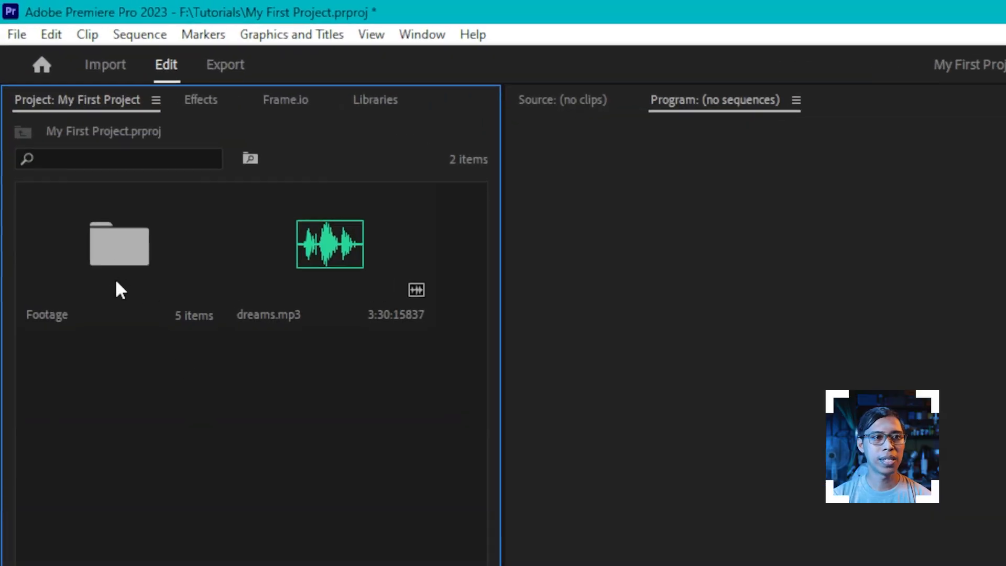
# Step: Look over the imported Footage bin and dreams.mp3, and view the Effects, Lumetri Color and Essential Graphics panels
pyautogui.click(128, 315)
pyautogui.click(240, 329)
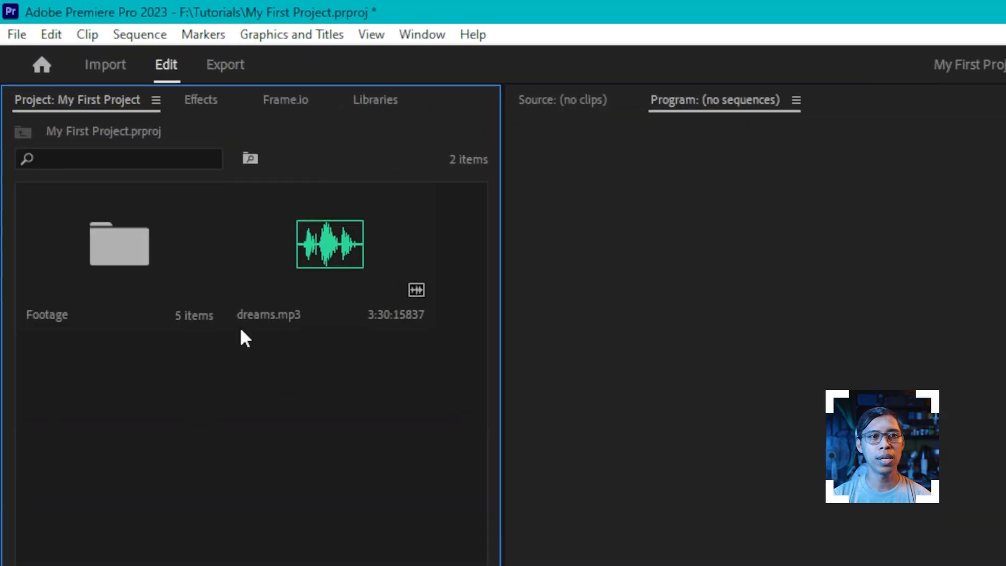
pyautogui.click(320, 259)
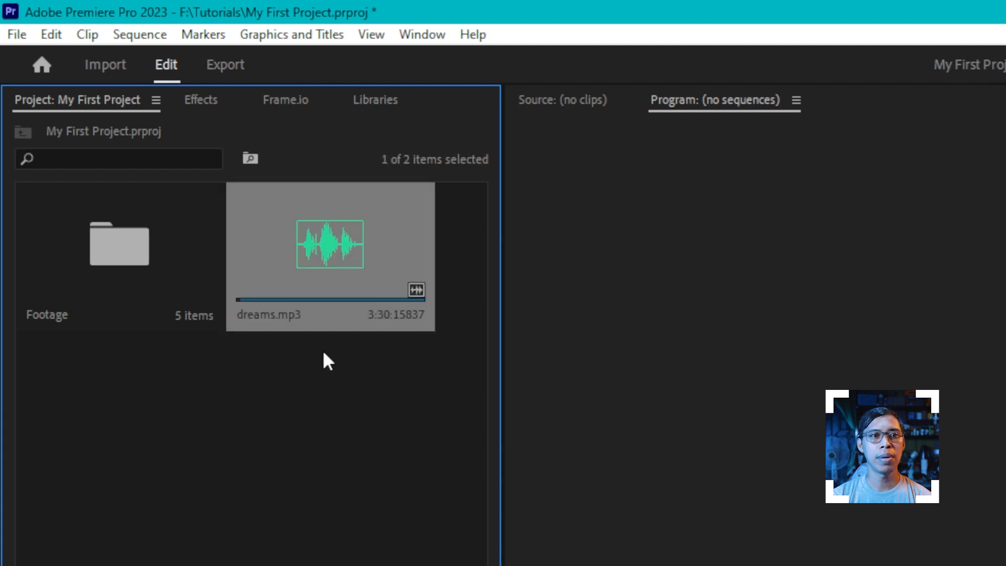
pyautogui.click(313, 466)
pyautogui.click(205, 100)
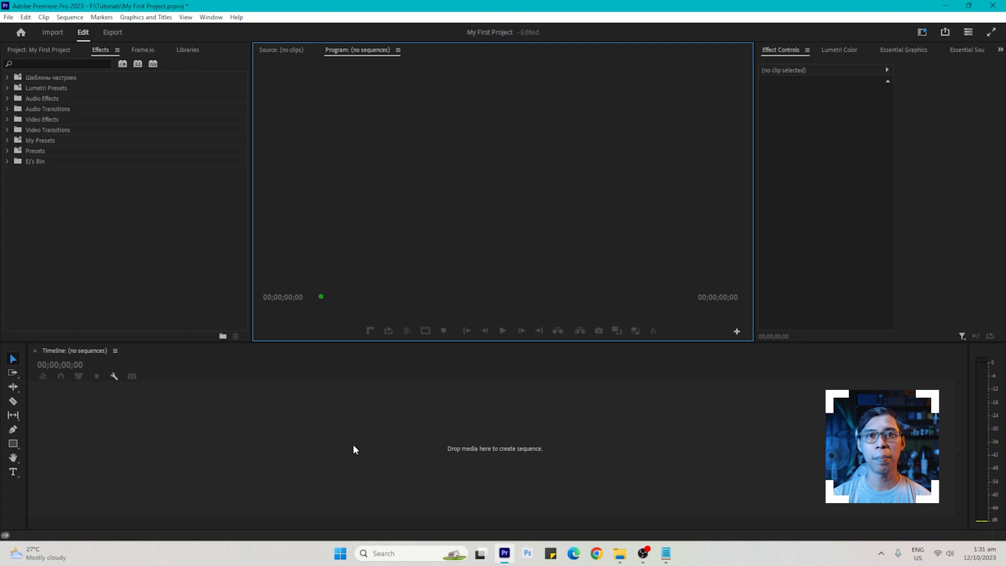
pyautogui.hotkey('shift', '1')
pyautogui.click(843, 48)
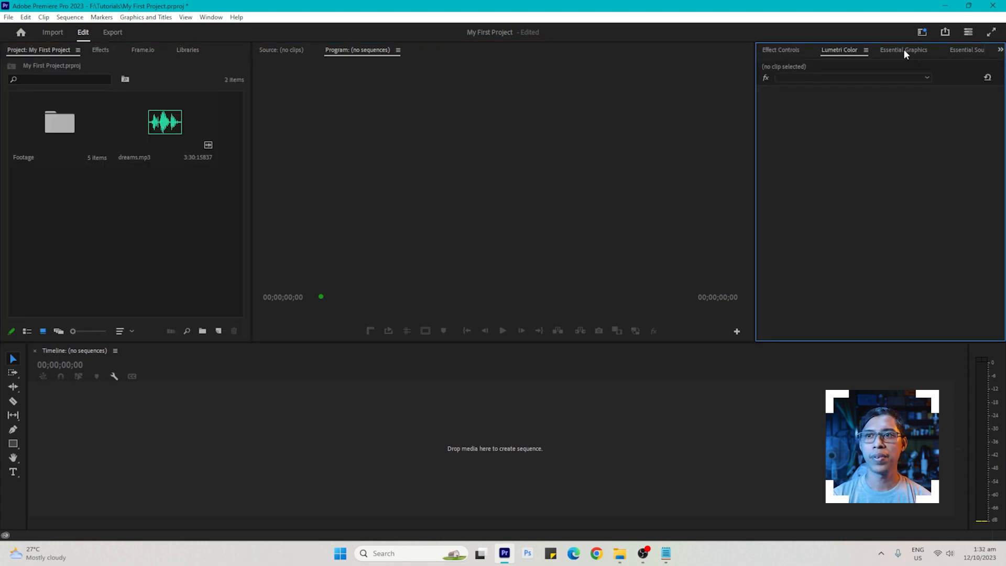
pyautogui.click(904, 49)
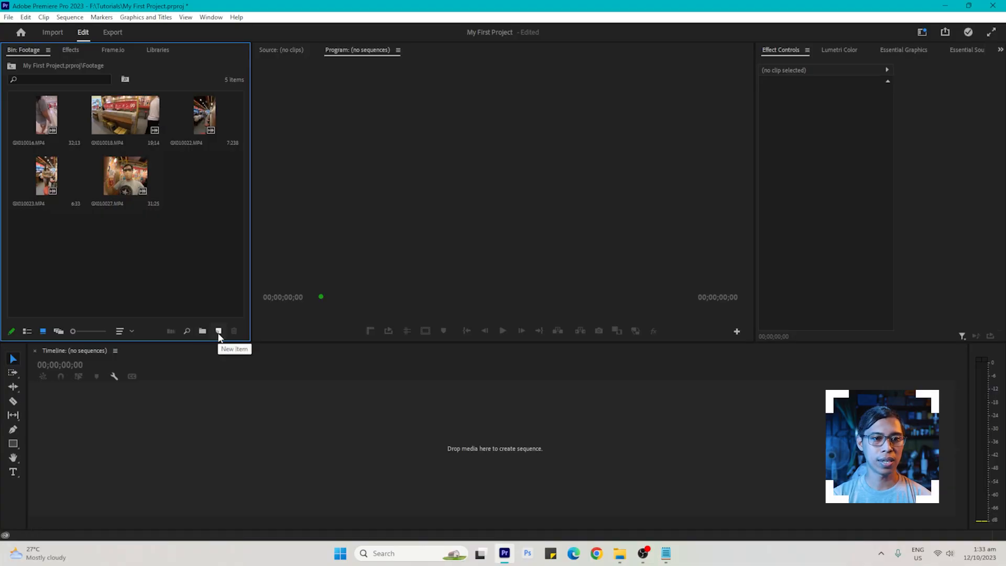
# Step: Create a new sequence named First Sequence with the DSLR 1080p30 preset
pyautogui.click(219, 331)
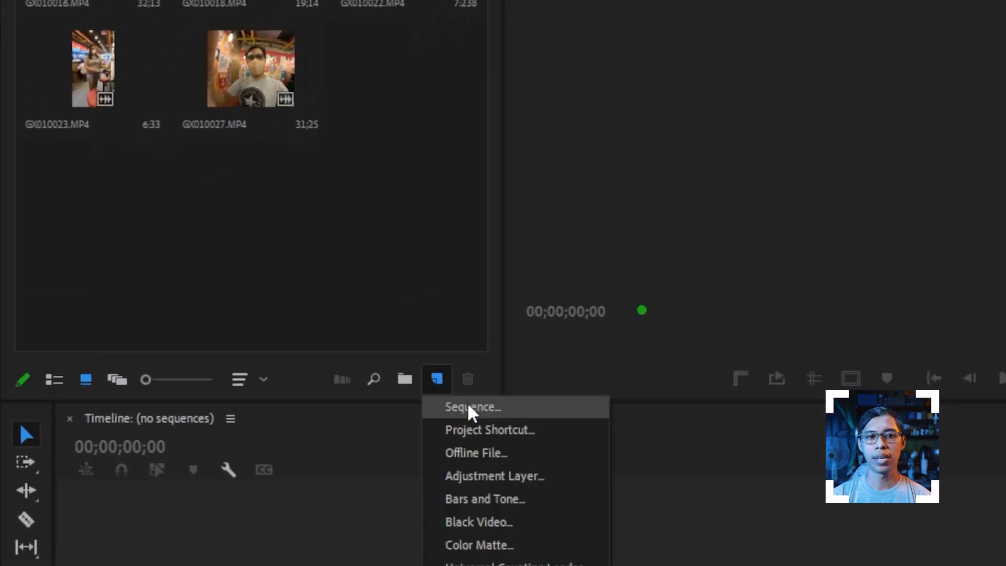
pyautogui.click(469, 406)
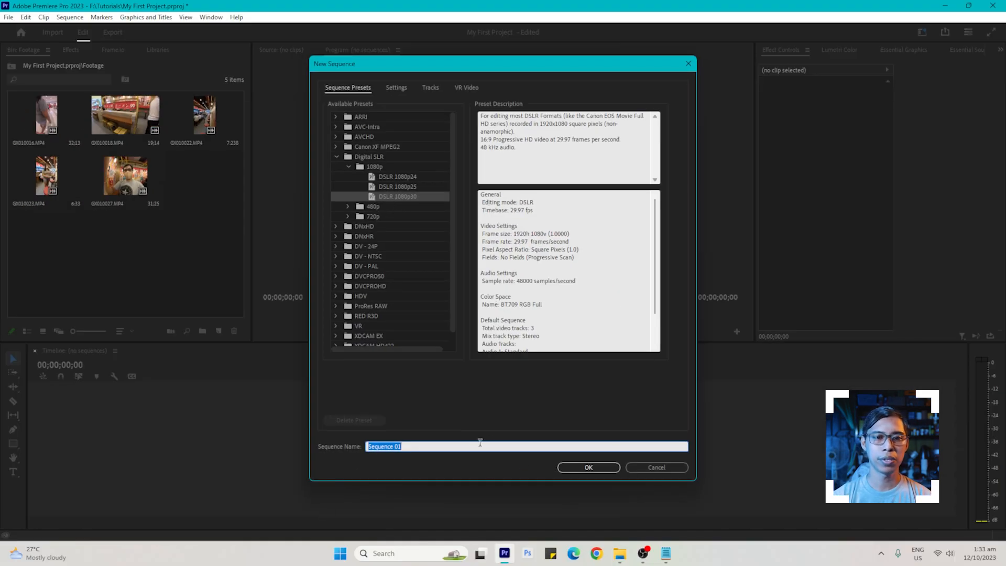
pyautogui.press('BackSpace')
pyautogui.write('First Sequence')
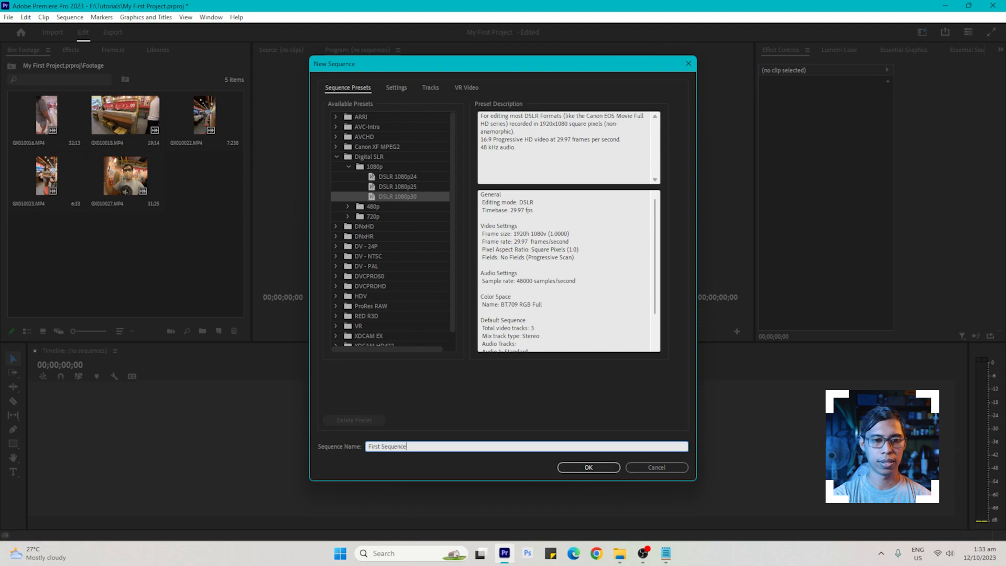
pyautogui.press('Return')
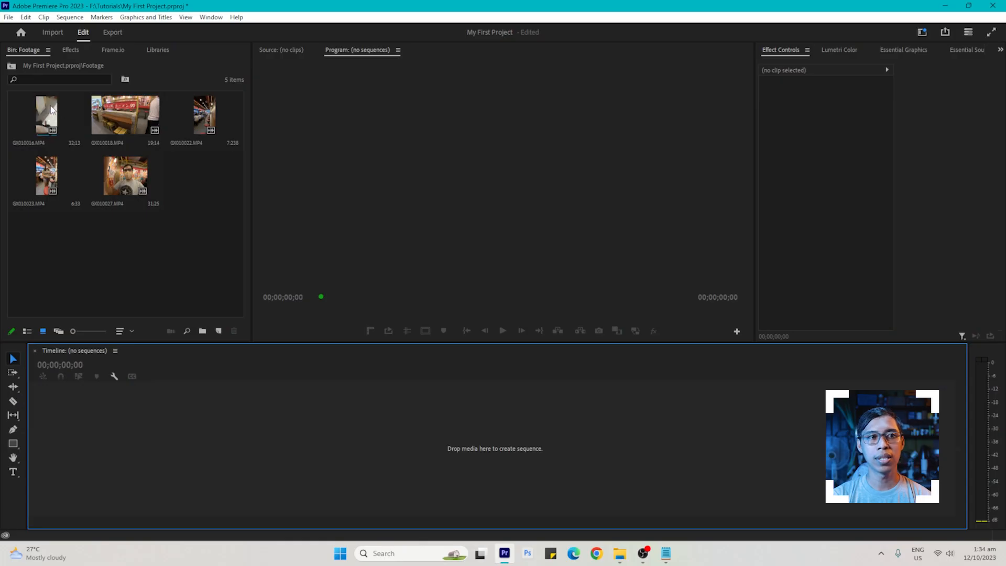
# Step: Build a sequence from all five clips in the Footage bin and scrub through it
pyautogui.click(75, 126)
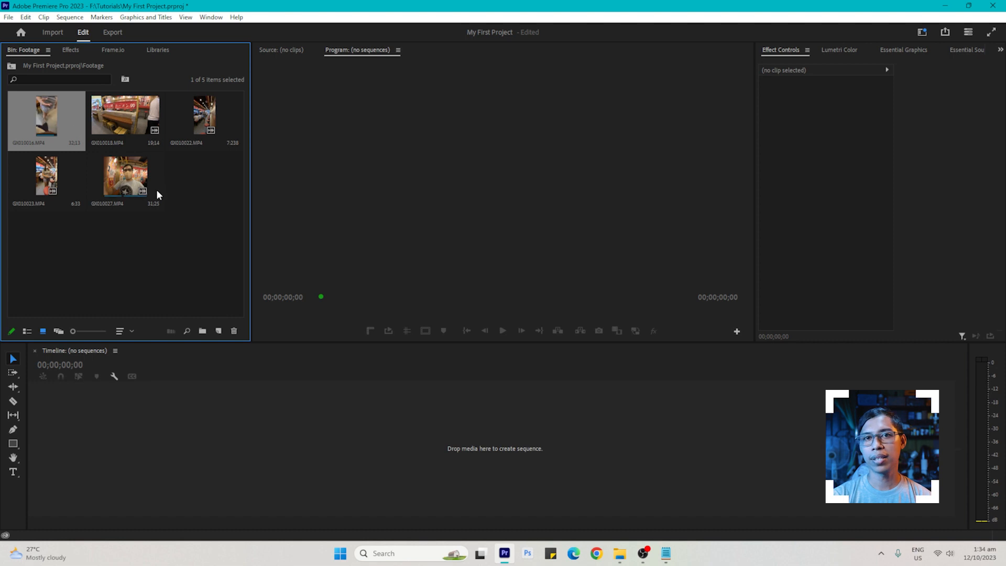
pyautogui.keyDown('shift'); pyautogui.click(130, 176); pyautogui.keyUp('shift')
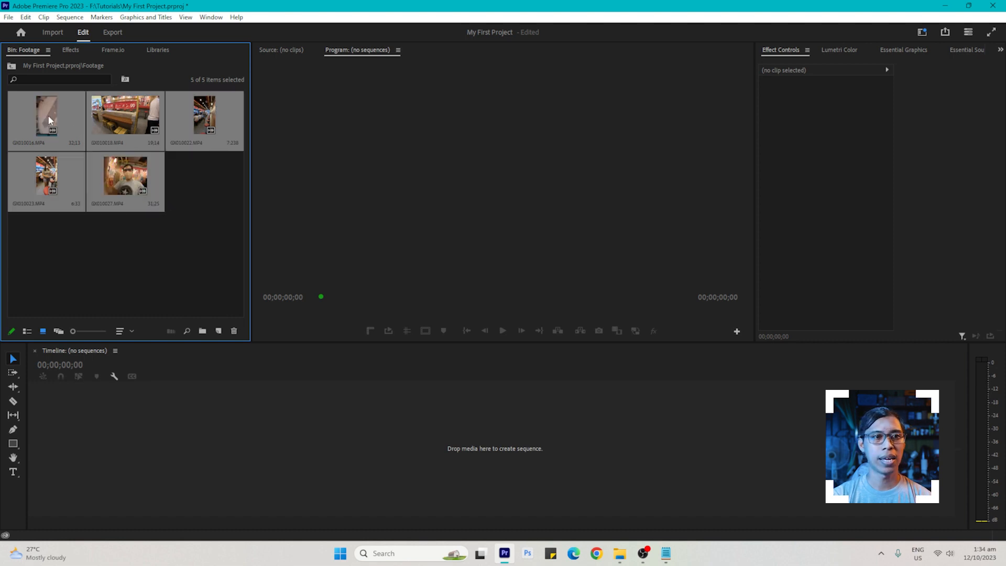
pyautogui.moveTo(60, 138); pyautogui.dragTo(68, 418)
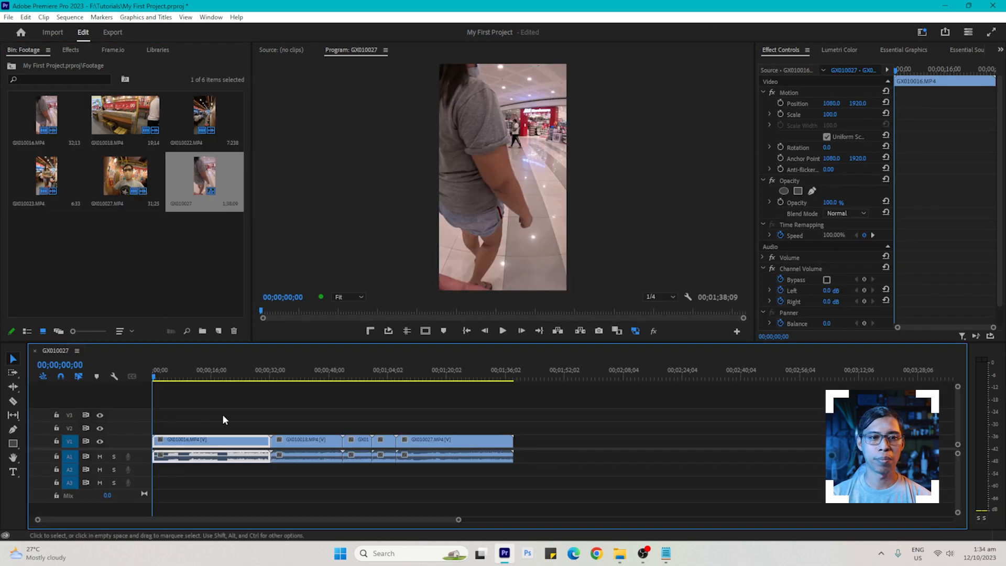
pyautogui.moveTo(155, 376); pyautogui.dragTo(428, 385)
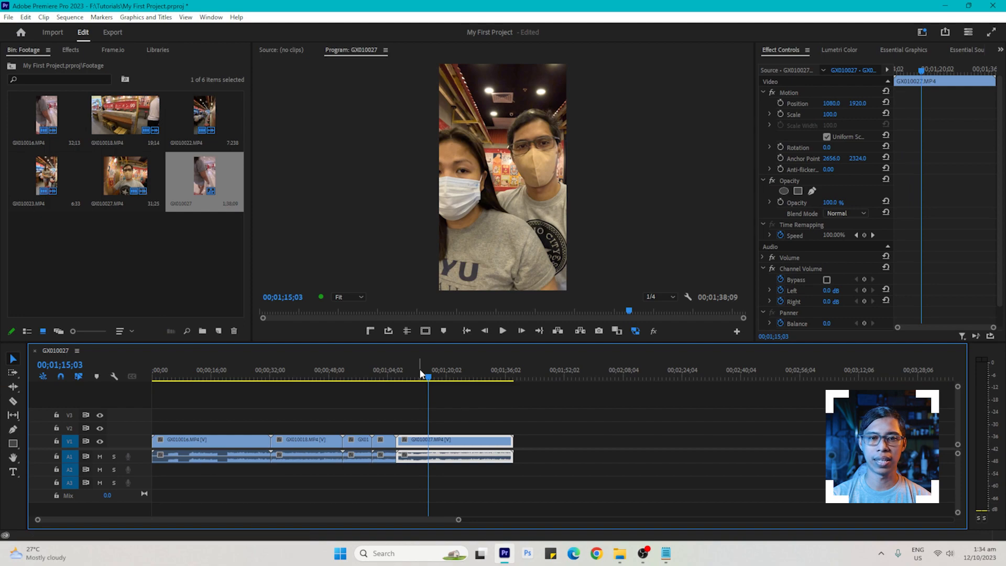
pyautogui.press('Home')
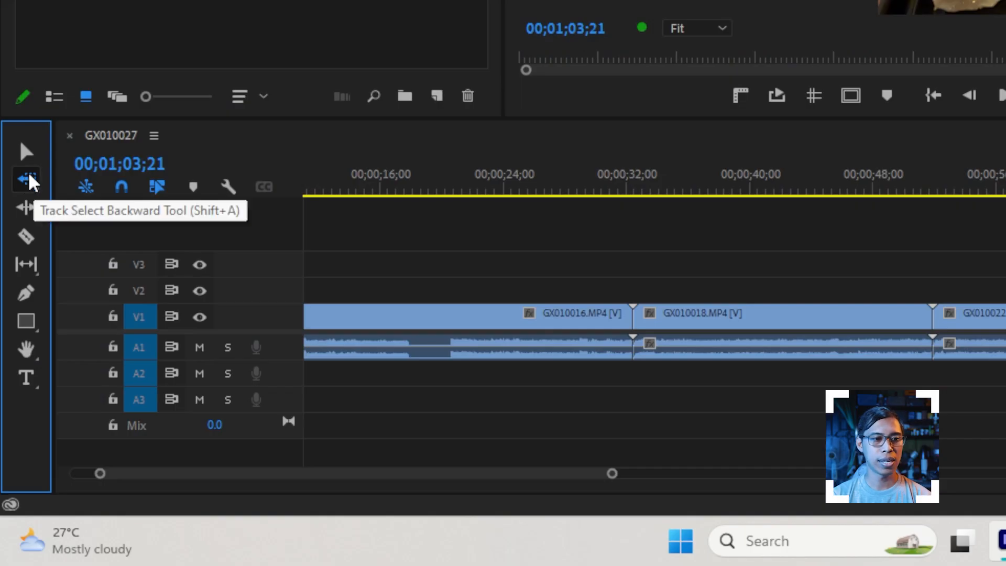
# Step: Go through the timeline editing tools: Track Select Forward, Ripple Edit, Rate Stretch, Remix, Slip and Slide
pyautogui.press('a')
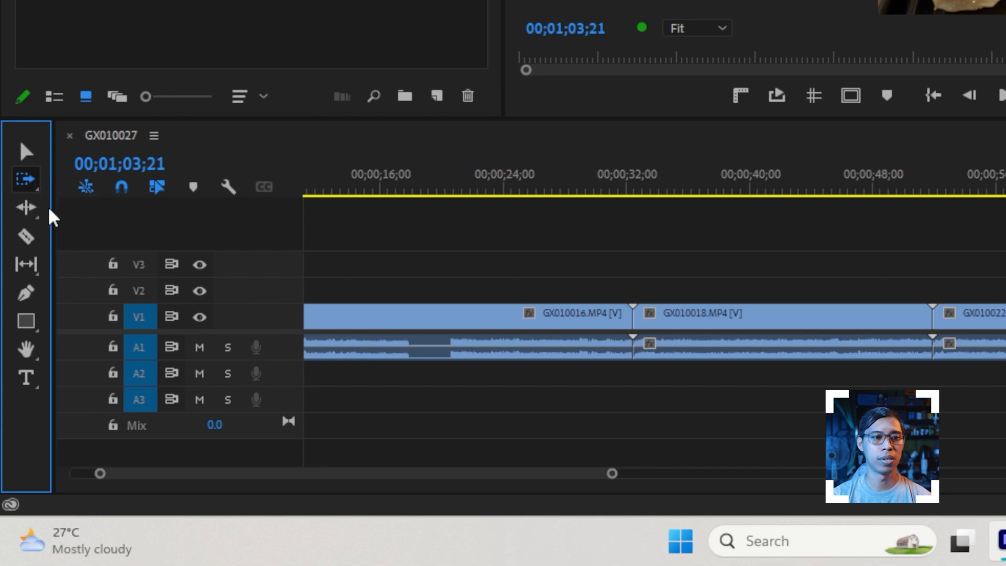
pyautogui.press('n')
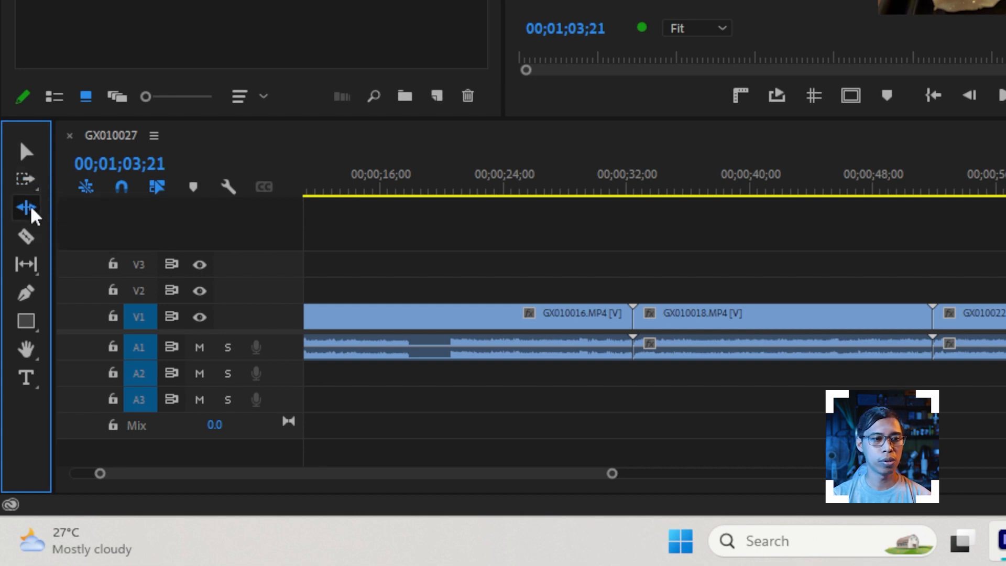
pyautogui.press('r')
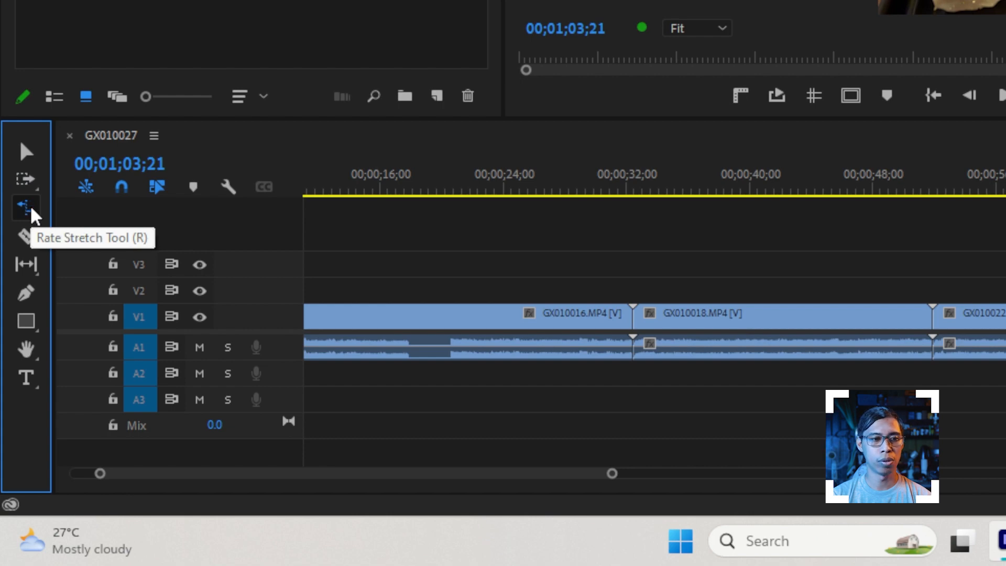
pyautogui.keyDown('alt'); pyautogui.click(32, 208); pyautogui.keyUp('alt')
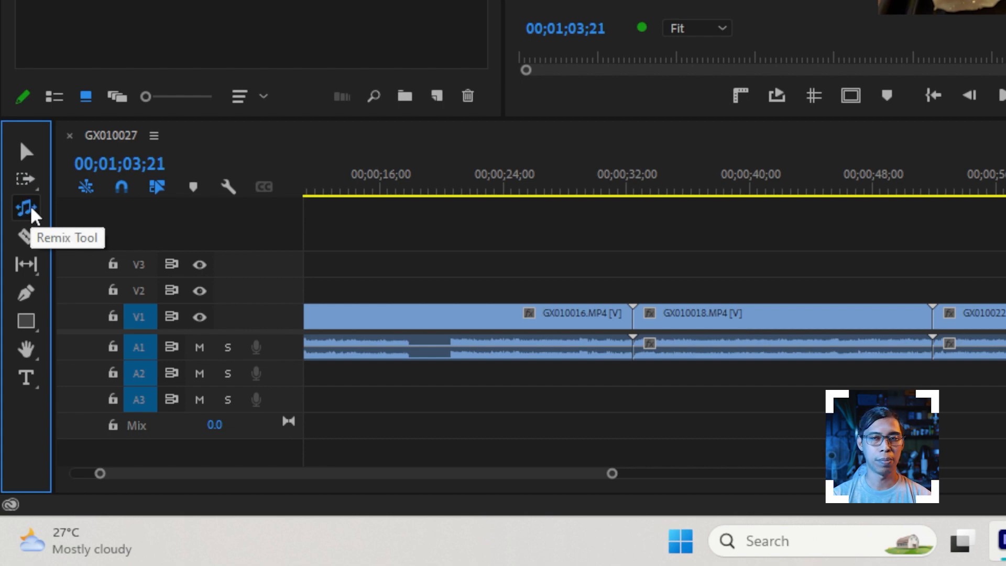
pyautogui.keyDown('alt'); pyautogui.click(32, 208); pyautogui.keyUp('alt')
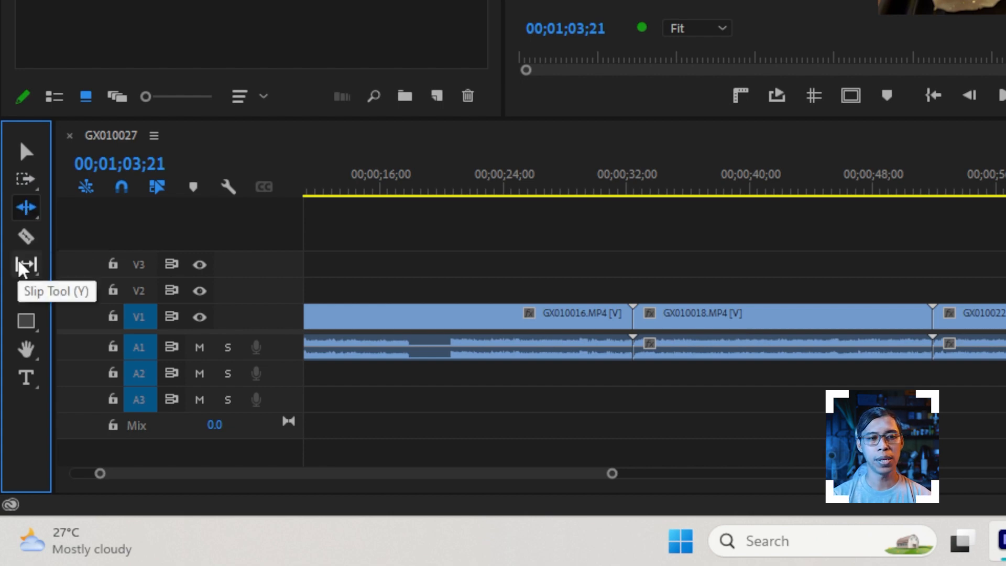
pyautogui.keyDown('alt'); pyautogui.click(22, 268); pyautogui.keyUp('alt')
pyautogui.keyDown('alt'); pyautogui.click(22, 269); pyautogui.keyUp('alt')
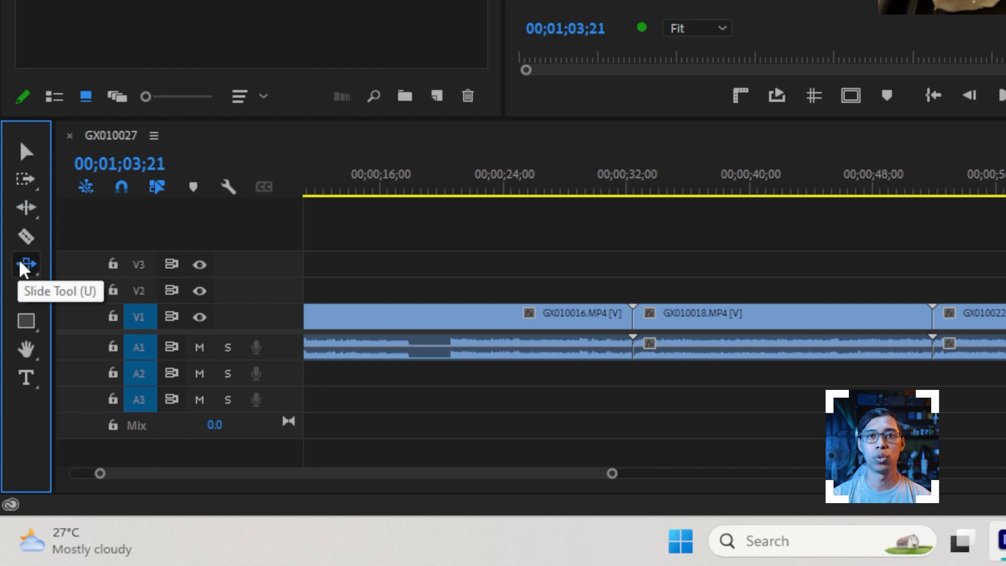
# Step: Go through the variants of the shape, Hand and Type tools, including Ellipse, Polygon, Zoom and Vertical Type
pyautogui.keyDown('alt'); pyautogui.click(29, 319); pyautogui.keyUp('alt')
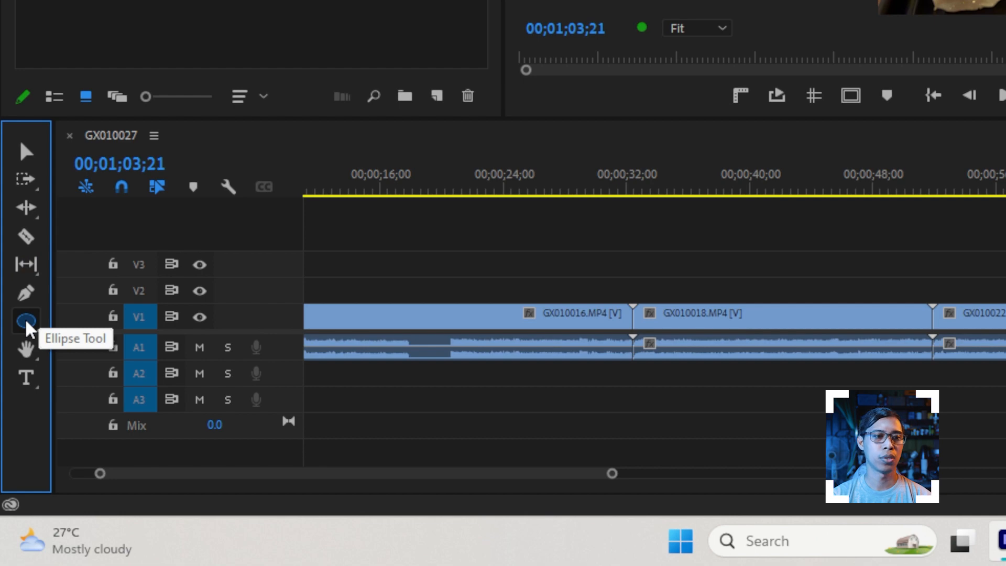
pyautogui.keyDown('alt'); pyautogui.click(26, 324); pyautogui.keyUp('alt')
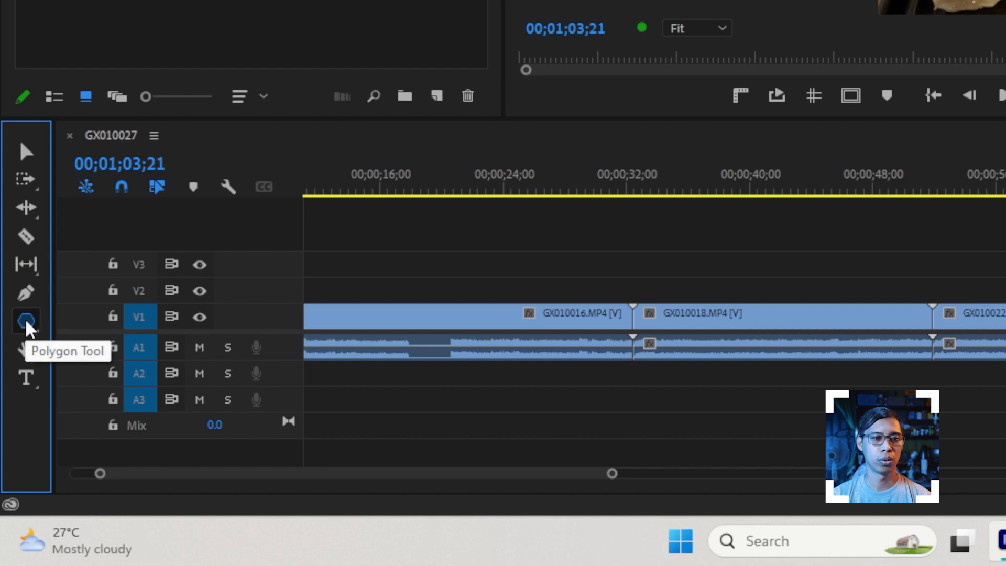
pyautogui.keyDown('alt'); pyautogui.click(27, 323); pyautogui.keyUp('alt')
pyautogui.keyDown('alt'); pyautogui.click(29, 348); pyautogui.keyUp('alt')
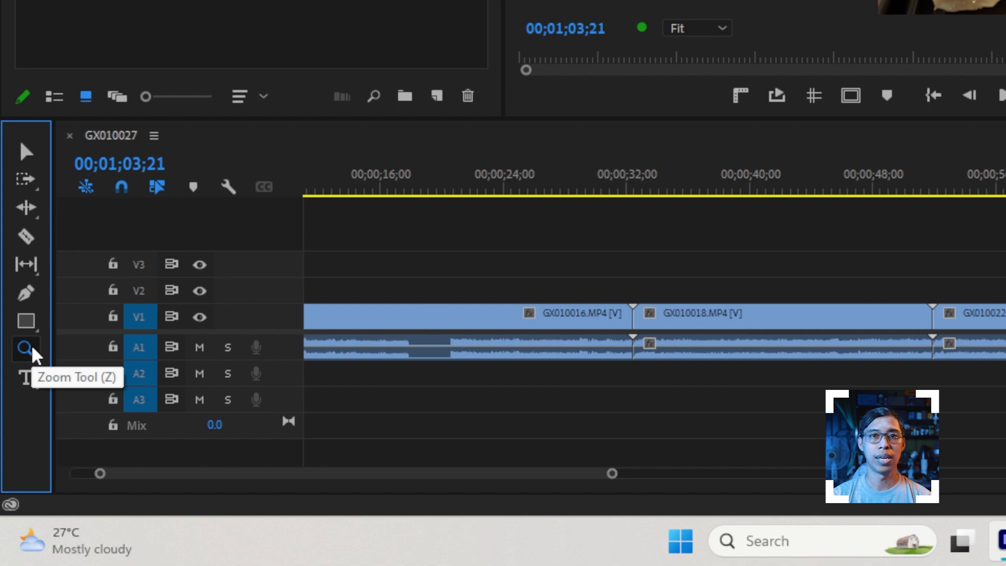
pyautogui.keyDown('alt'); pyautogui.click(32, 351); pyautogui.keyUp('alt')
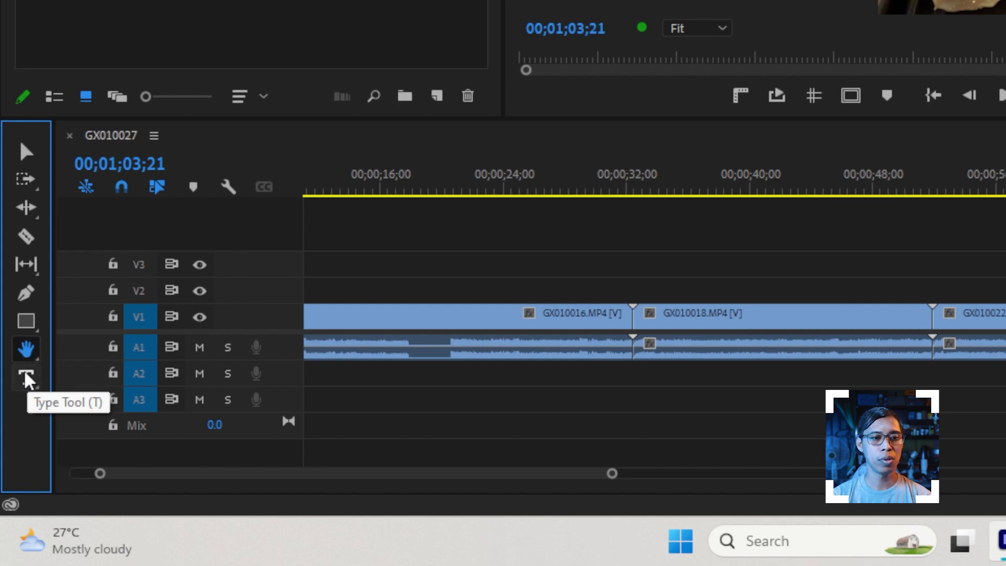
pyautogui.keyDown('alt'); pyautogui.click(27, 378); pyautogui.keyUp('alt')
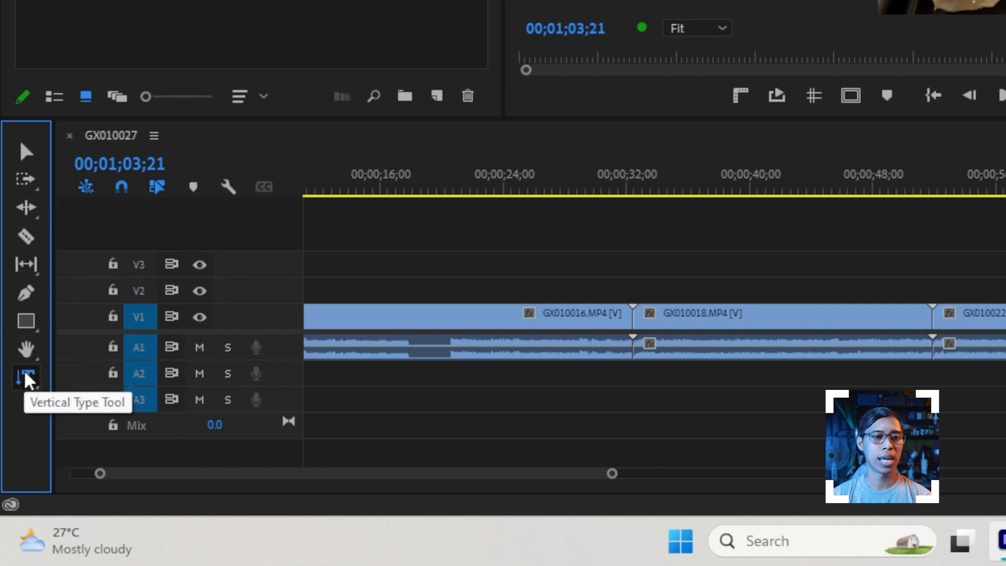
pyautogui.keyDown('alt'); pyautogui.click(27, 378); pyautogui.keyUp('alt')
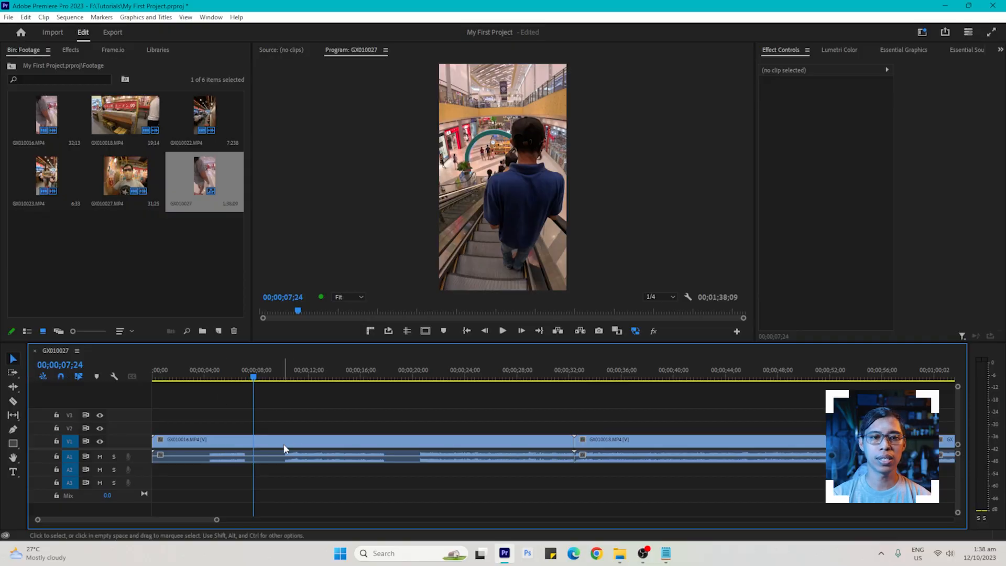
# Step: Select clips GX010018.MP4 and GX010022.MP4 in turn, placing the playhead at 00;00;35;25 and 00;00;56;11
pyautogui.click(327, 450)
pyautogui.click(619, 377)
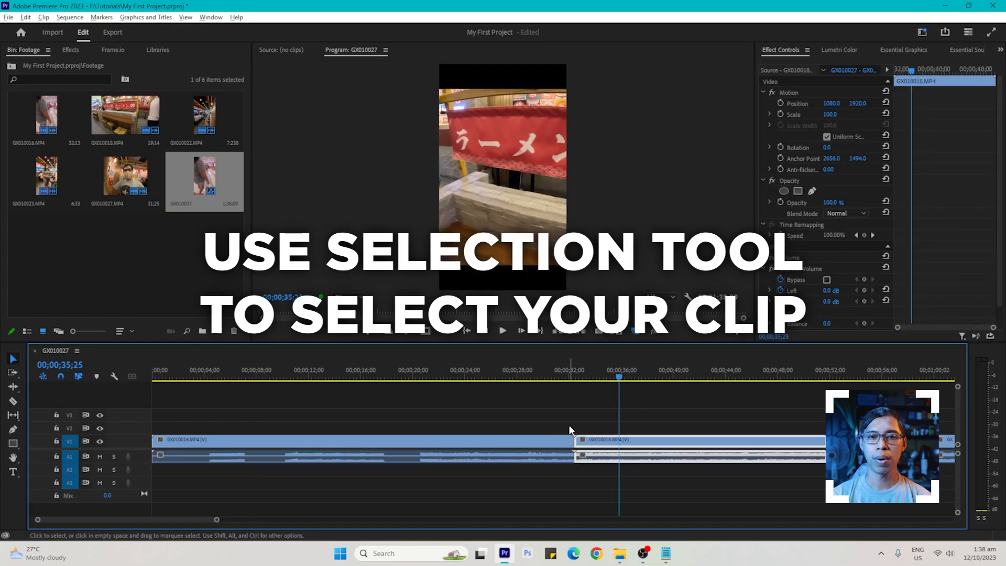
pyautogui.press('-')
pyautogui.click(543, 377)
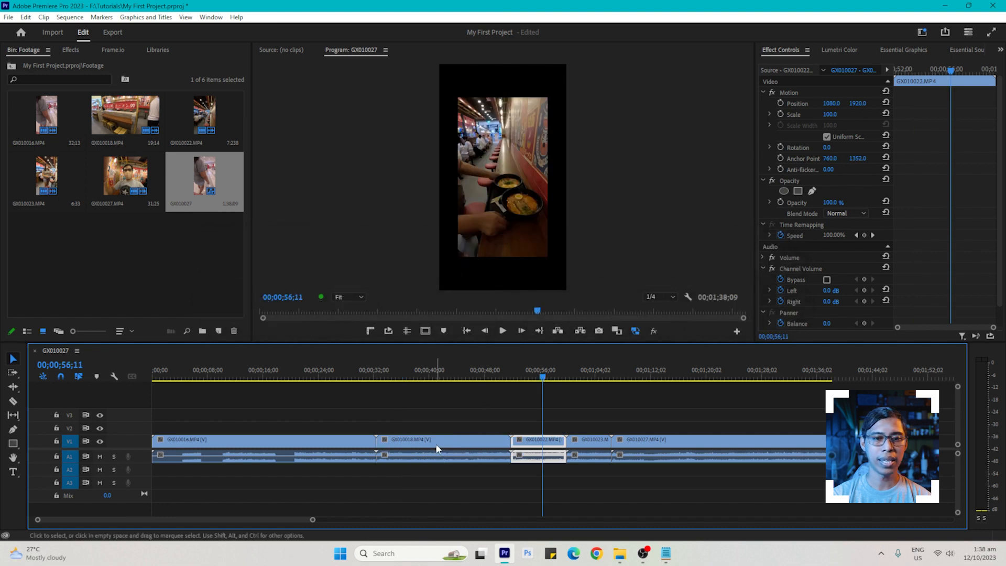
# Step: Split clip GX010016.MP4 at 00;00;17;15 with the Razor tool
pyautogui.click(439, 449)
pyautogui.click(349, 449)
pyautogui.moveTo(317, 378)
pyautogui.mouseDown()
pyautogui.moveTo(344, 378)
pyautogui.moveTo(327, 379)
pyautogui.mouseUp()
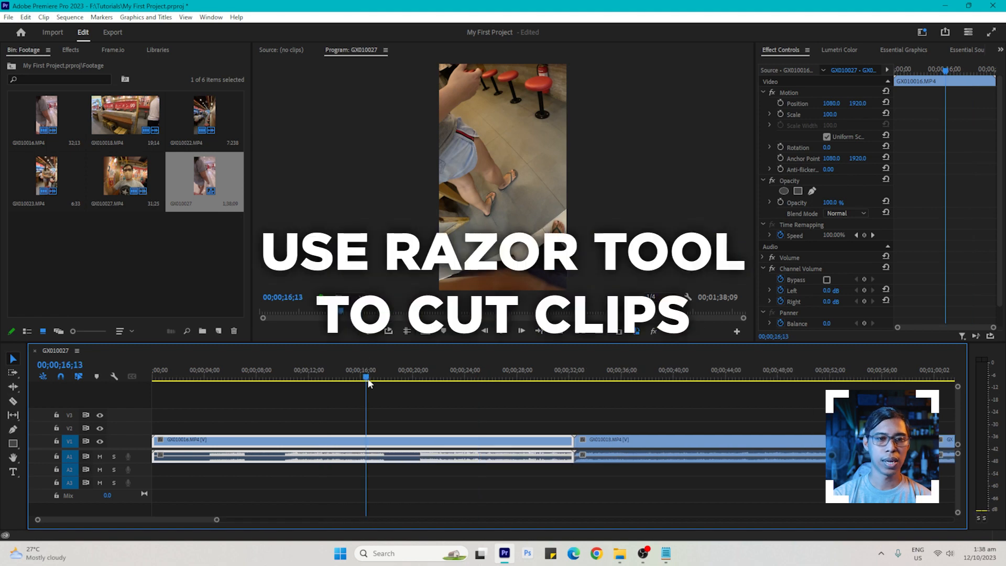
pyautogui.moveTo(368, 385)
pyautogui.mouseDown()
pyautogui.moveTo(359, 384)
pyautogui.moveTo(382, 380)
pyautogui.mouseUp()
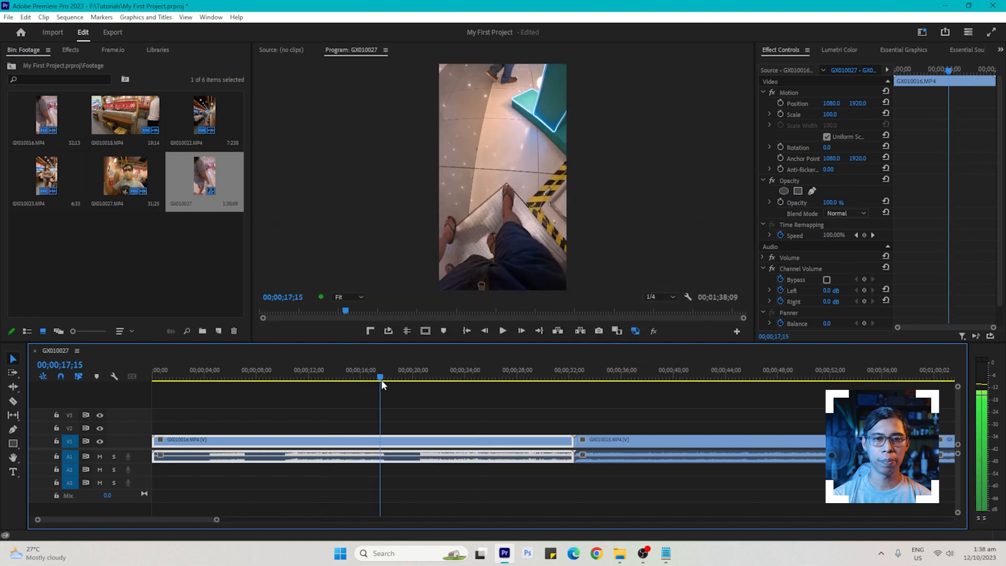
pyautogui.click(13, 394)
pyautogui.click(13, 401)
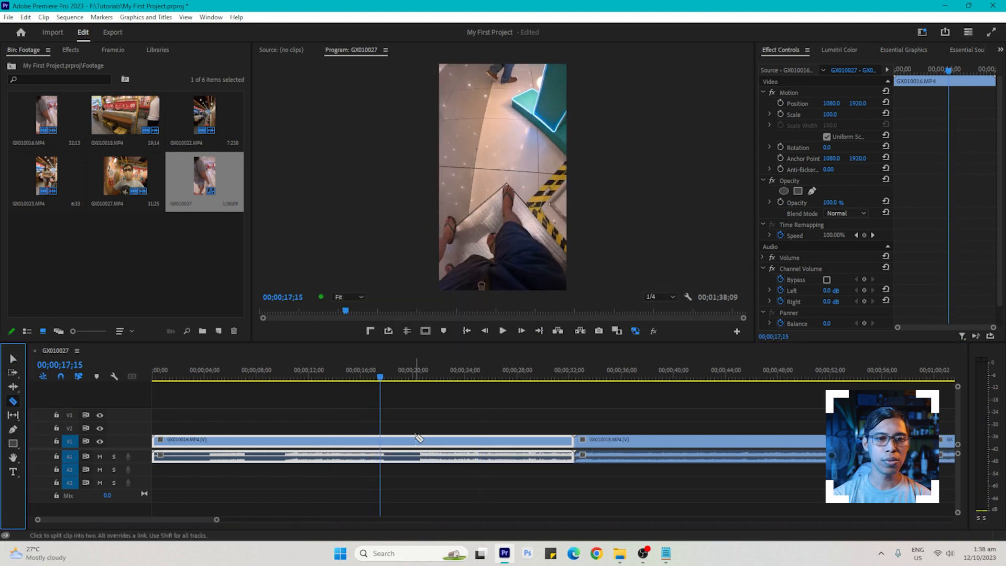
pyautogui.click(383, 444)
# Step: Clear the second part of the split GX010016.MP4 clip with the playhead at 00;00;21;23, and undo the removal
pyautogui.click(393, 381)
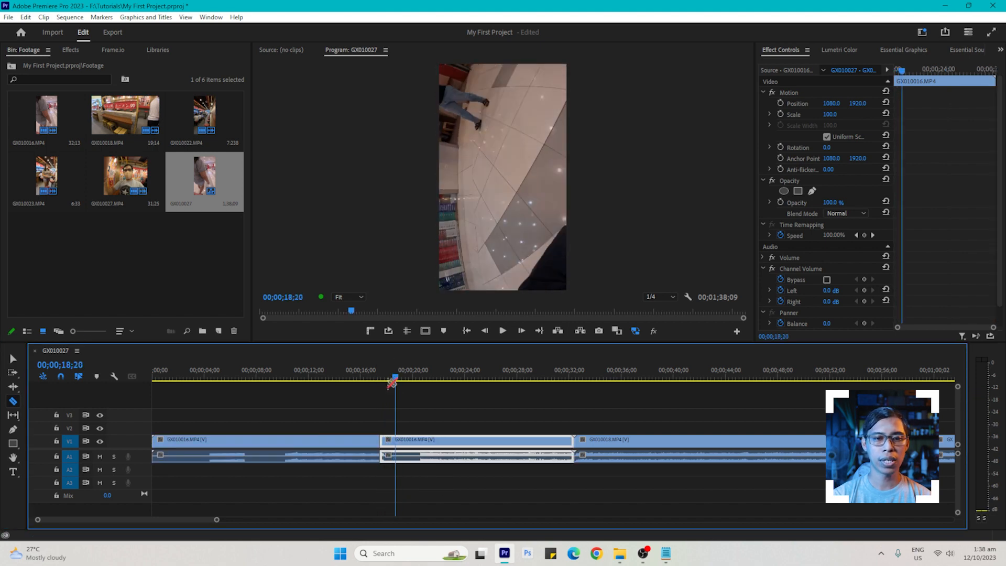
pyautogui.moveTo(397, 376); pyautogui.dragTo(435, 377)
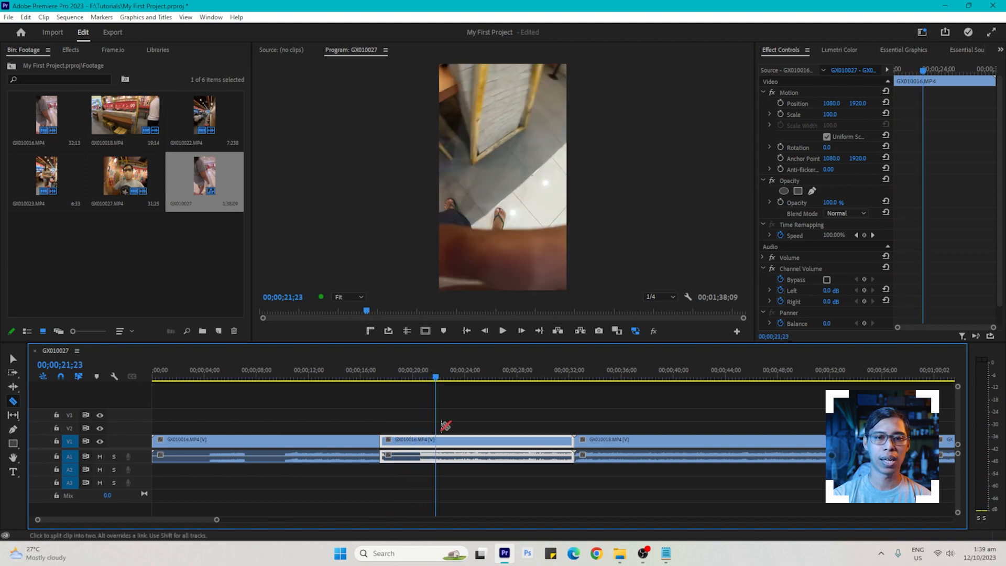
pyautogui.press('v')
pyautogui.rightClick(479, 442)
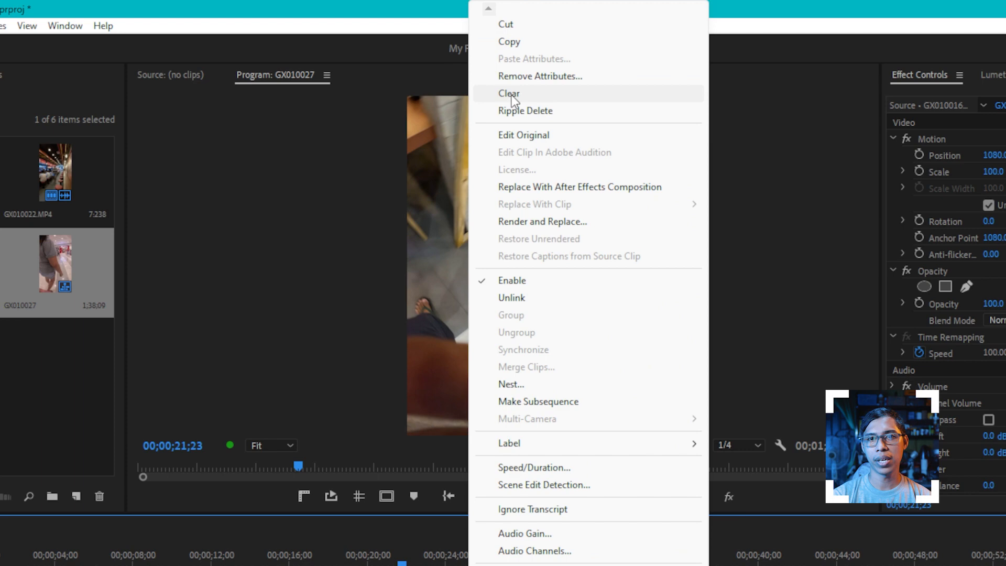
pyautogui.click(512, 96)
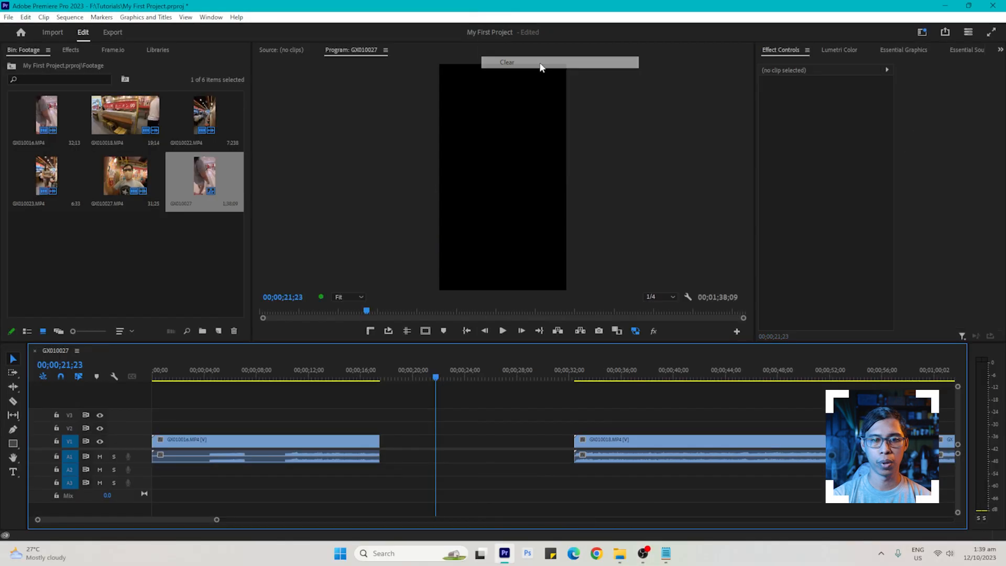
pyautogui.hotkey('ctrl', 'z')
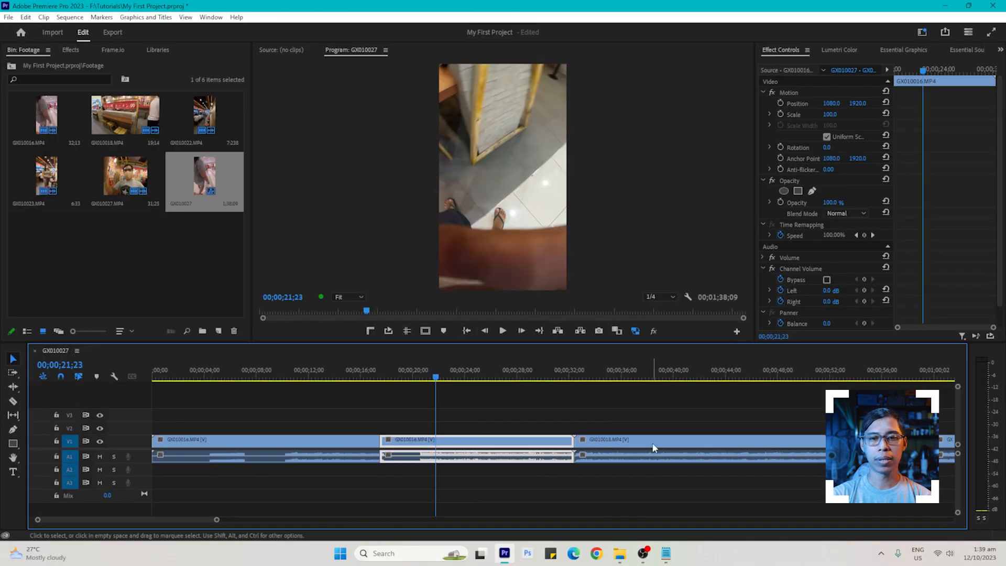
# Step: Try a Ripple Delete on the second part of GX010016.MP4 and move the playhead slightly forward
pyautogui.rightClick(514, 446)
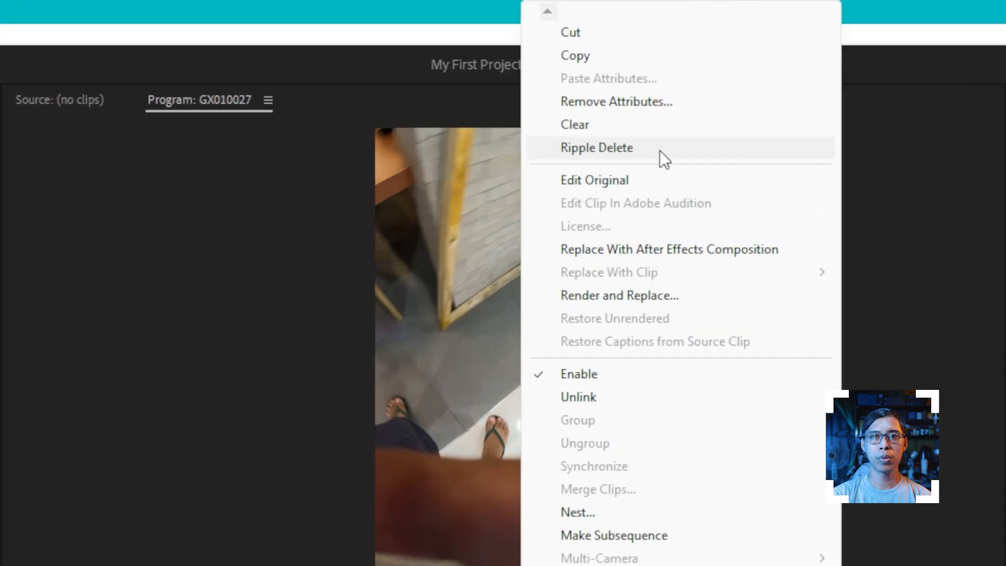
pyautogui.click(660, 149)
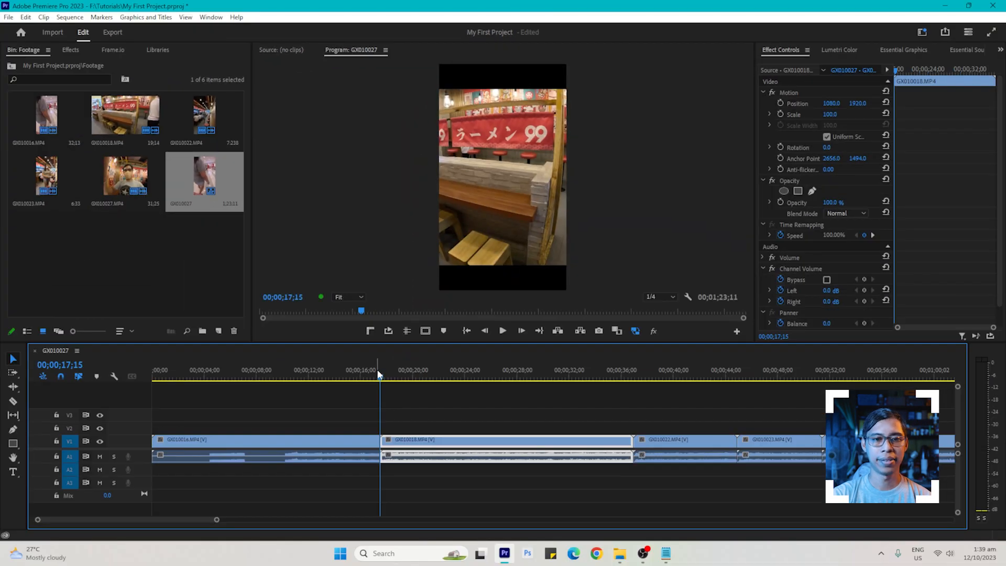
pyautogui.moveTo(378, 374); pyautogui.dragTo(393, 374)
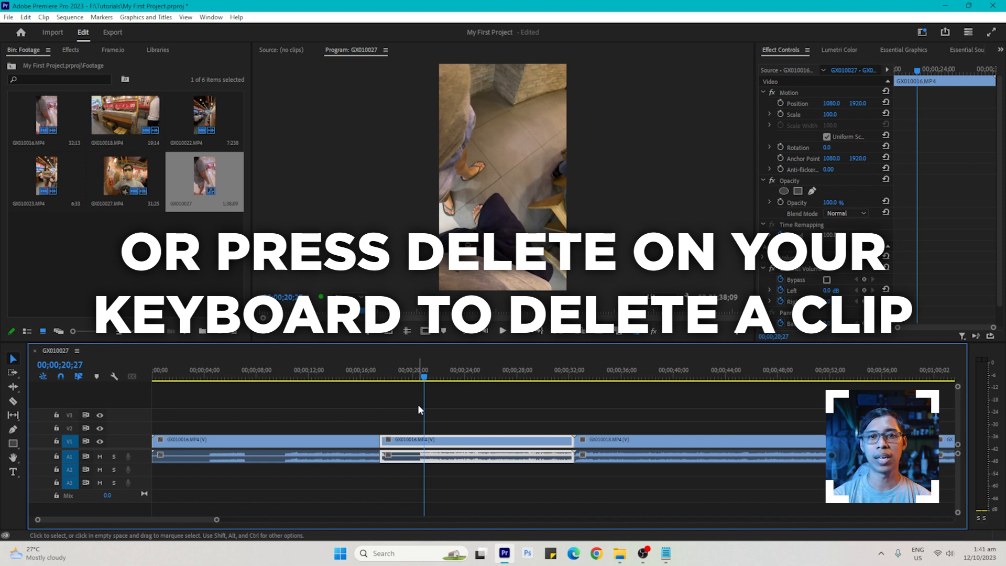
# Step: Delete the second part of GX010016.MP4 leaving a gap, undo that, and ripple delete it instead
pyautogui.press('Delete')
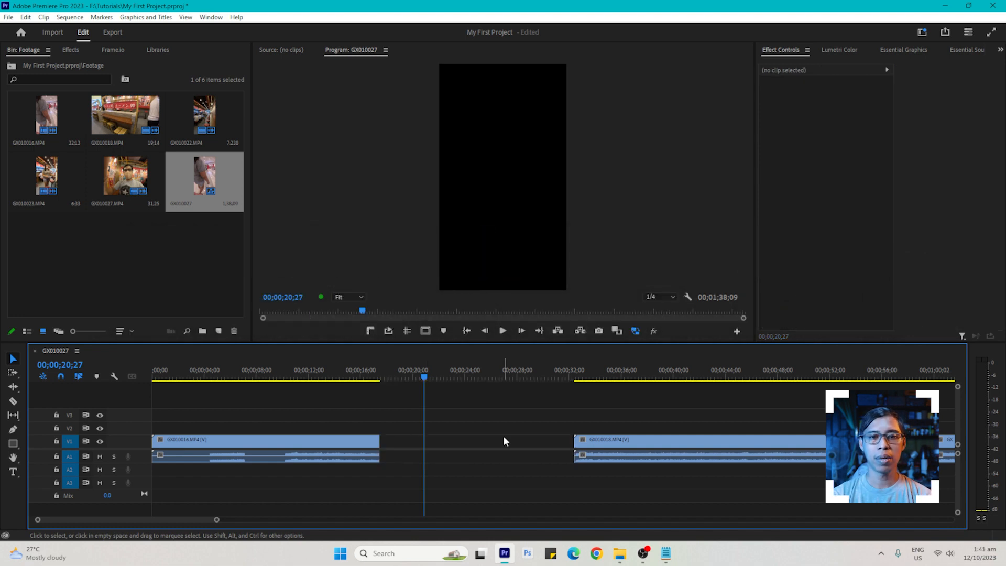
pyautogui.hotkey('ctrl', 'z')
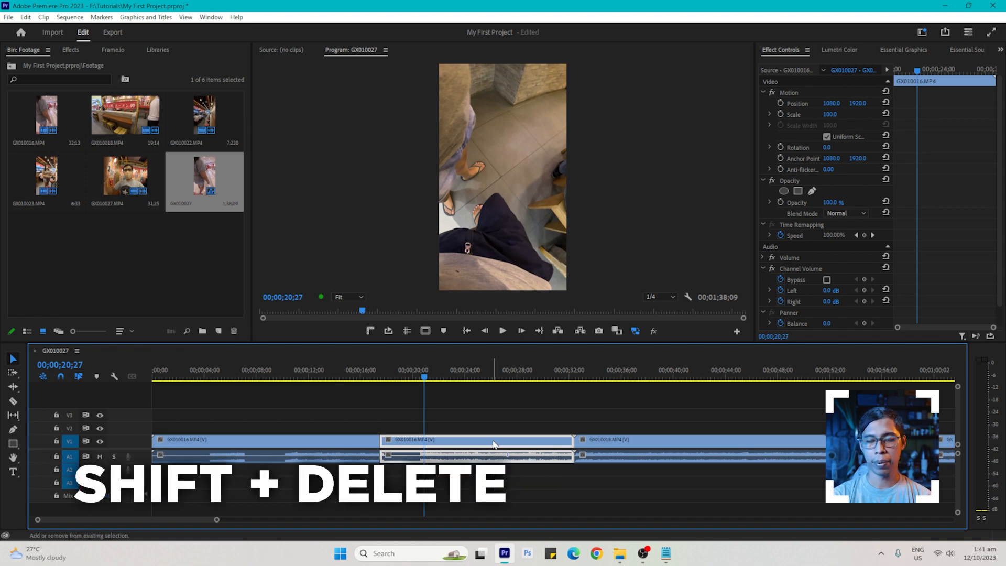
pyautogui.hotkey('shift', 'Delete')
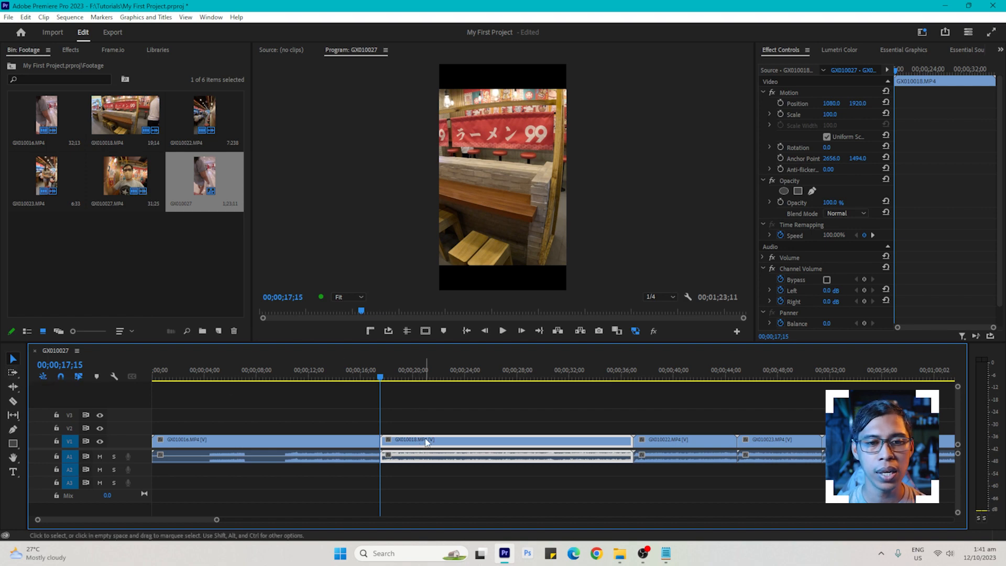
# Step: Select clip GX010018.MP4 and all clips after it with the Track Select Forward tool
pyautogui.press('a')
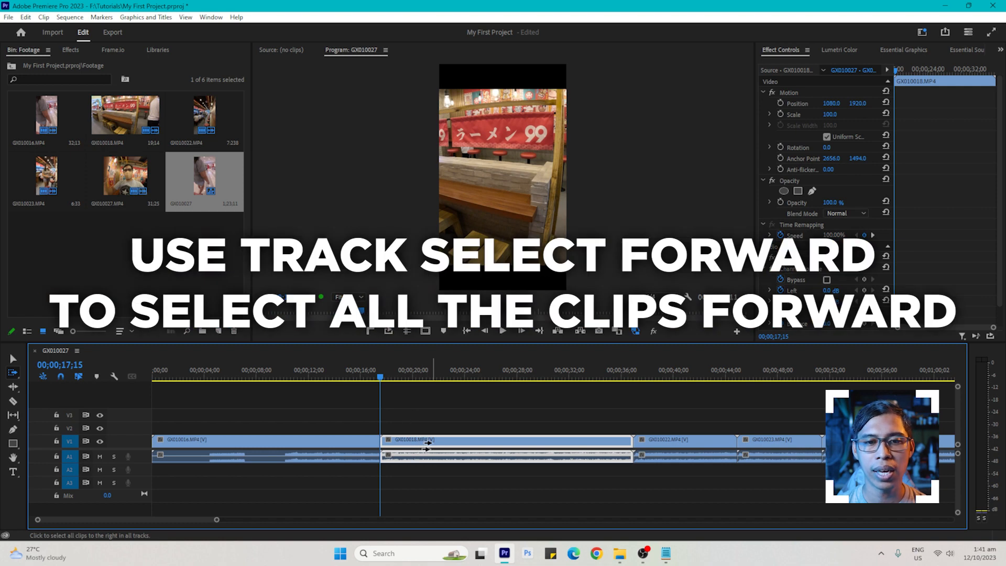
pyautogui.click(428, 443)
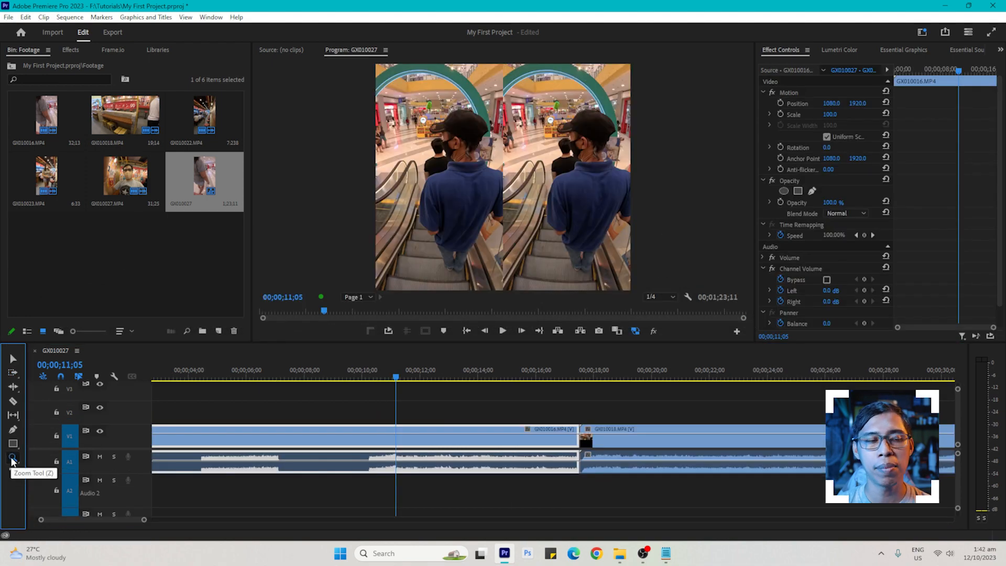
# Step: Zoom in on clip GX010016.MP4 in the timeline with the Zoom tool and zoom back out
pyautogui.click(13, 458)
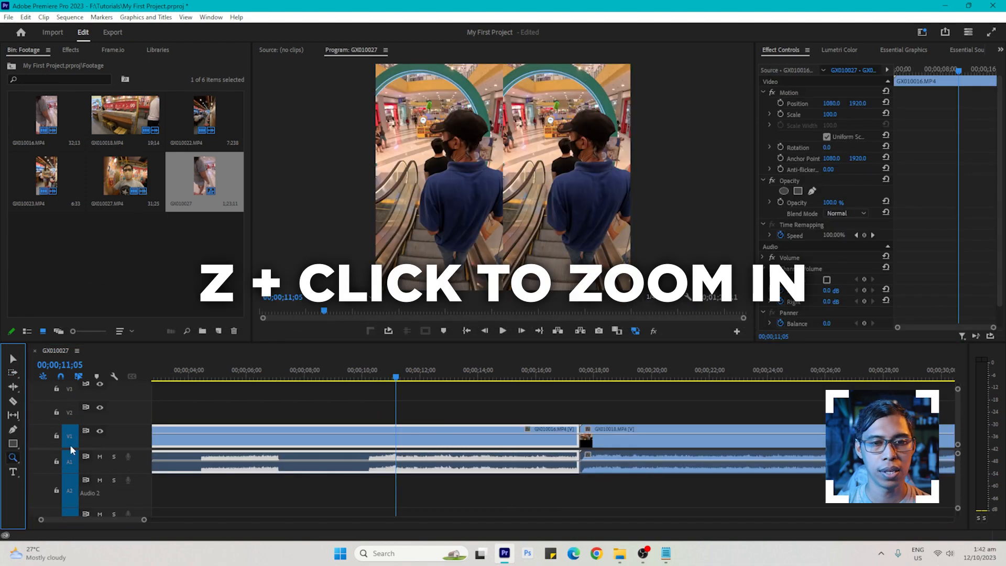
pyautogui.click(372, 424)
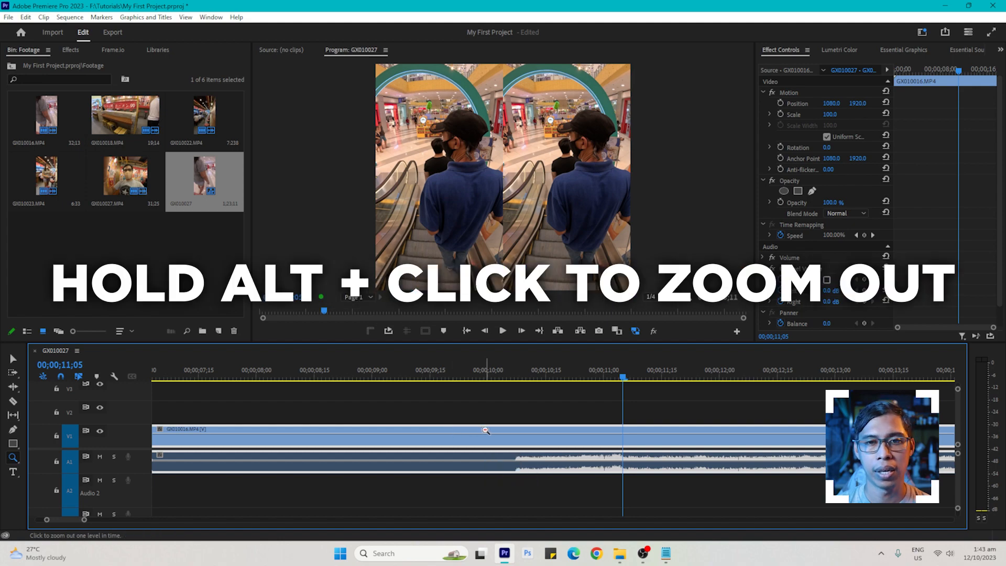
pyautogui.keyDown('alt'); pyautogui.click(485, 430); pyautogui.keyUp('alt')
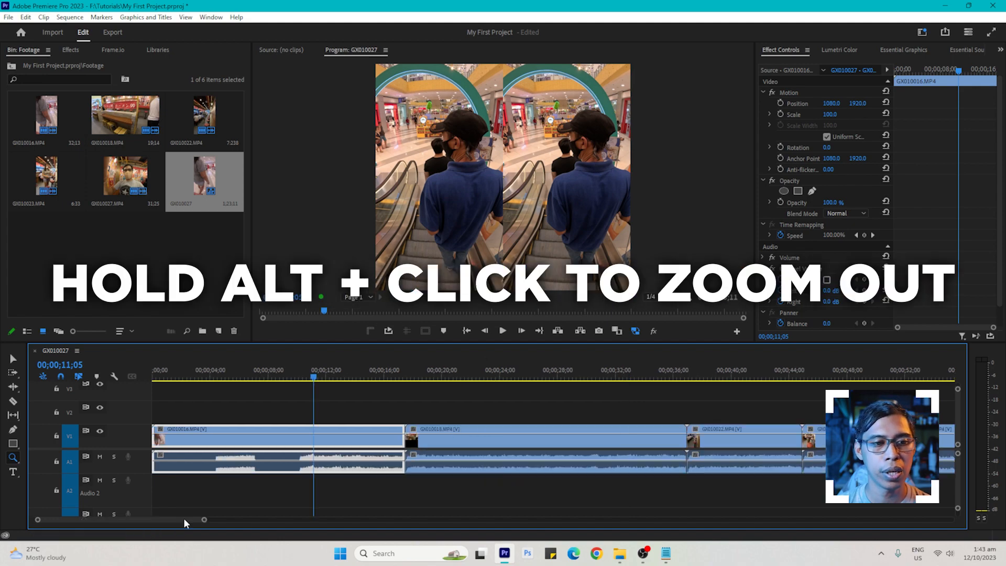
pyautogui.moveTo(183, 518)
pyautogui.mouseDown()
pyautogui.moveTo(241, 503)
pyautogui.moveTo(181, 500)
pyautogui.mouseUp()
# Step: Ripple trim the end of clip GX010016.MP4 to about 15 seconds and extend it back out to about 19 seconds
pyautogui.click(14, 388)
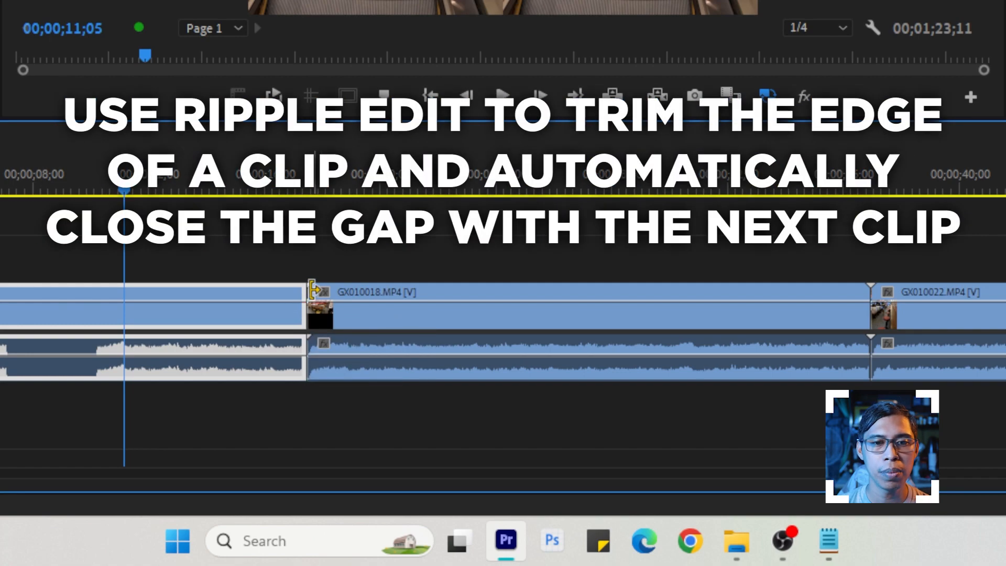
pyautogui.click(298, 288)
pyautogui.moveTo(297, 289); pyautogui.dragTo(296, 292)
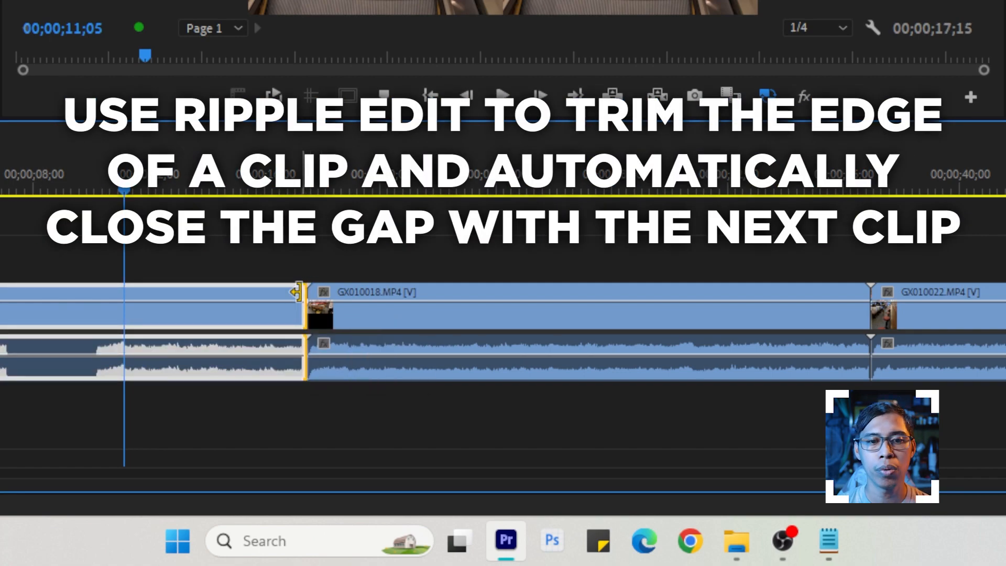
pyautogui.moveTo(297, 291); pyautogui.dragTo(228, 287)
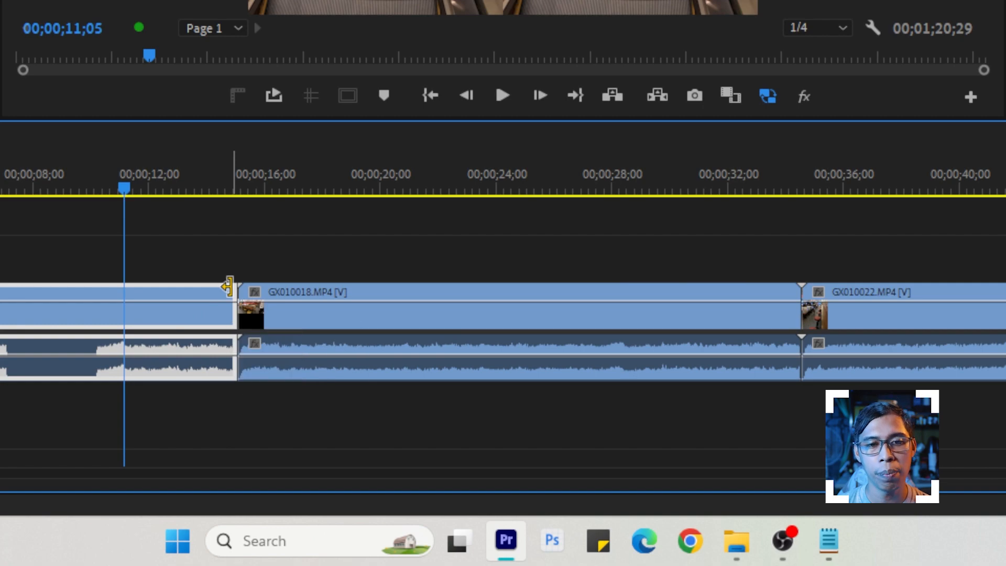
pyautogui.click(228, 287)
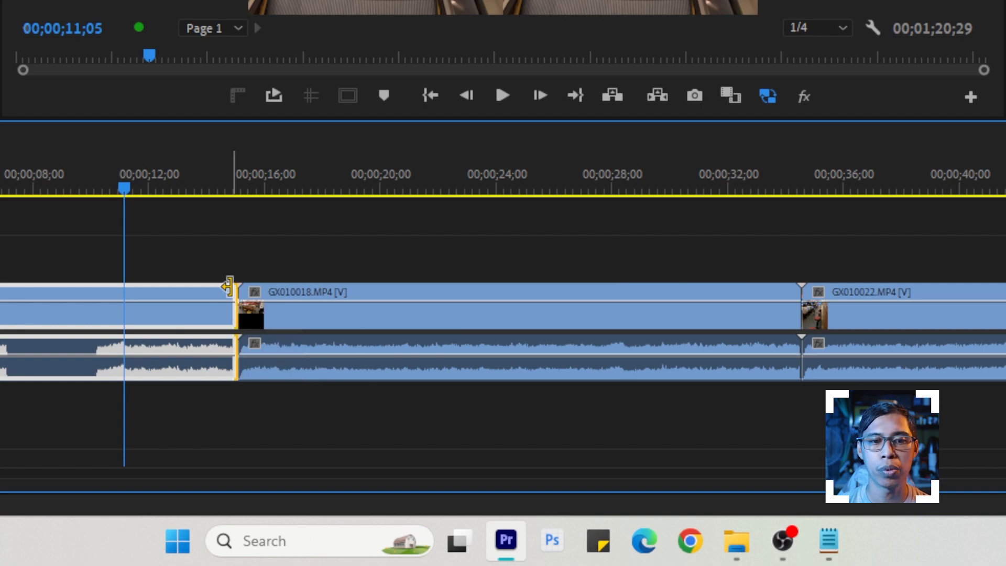
pyautogui.moveTo(228, 286); pyautogui.dragTo(348, 287)
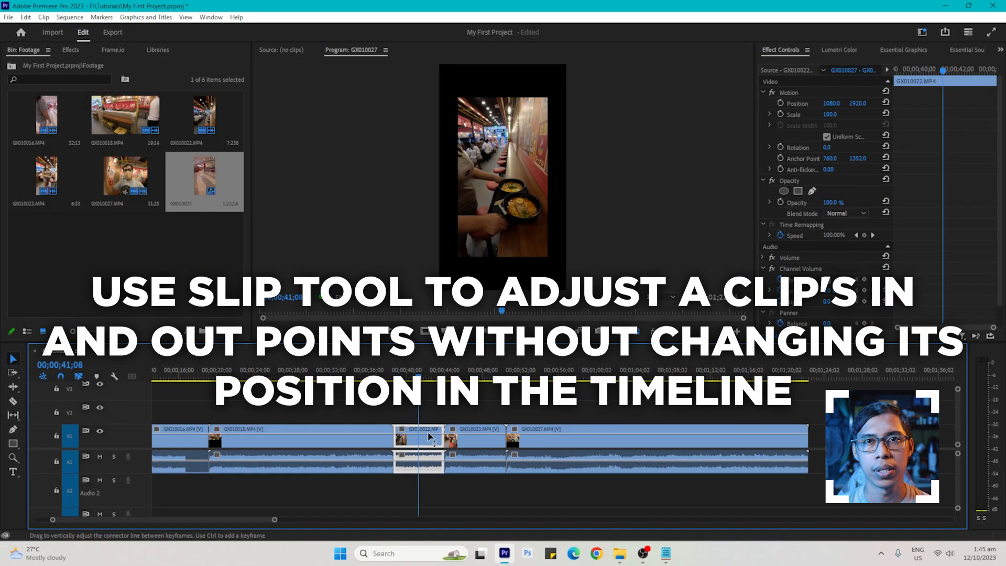
# Step: Adjust the in and out points of clip GX010022.MP4 with the Slip tool
pyautogui.press('y')
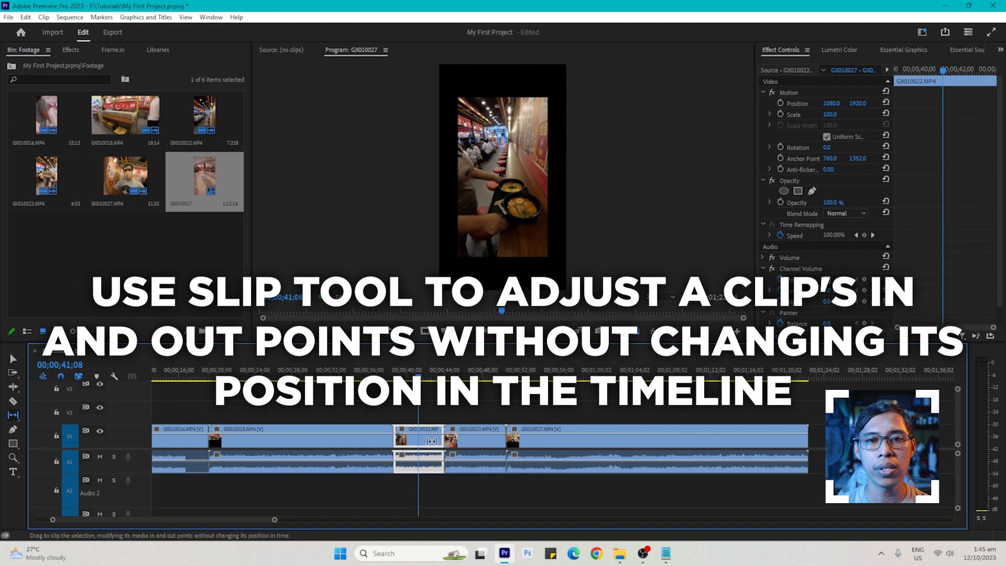
pyautogui.moveTo(432, 441); pyautogui.dragTo(431, 440)
# Step: Draw a four-point shape over the video frame at 00;00;41;08 with the Pen tool
pyautogui.press('p')
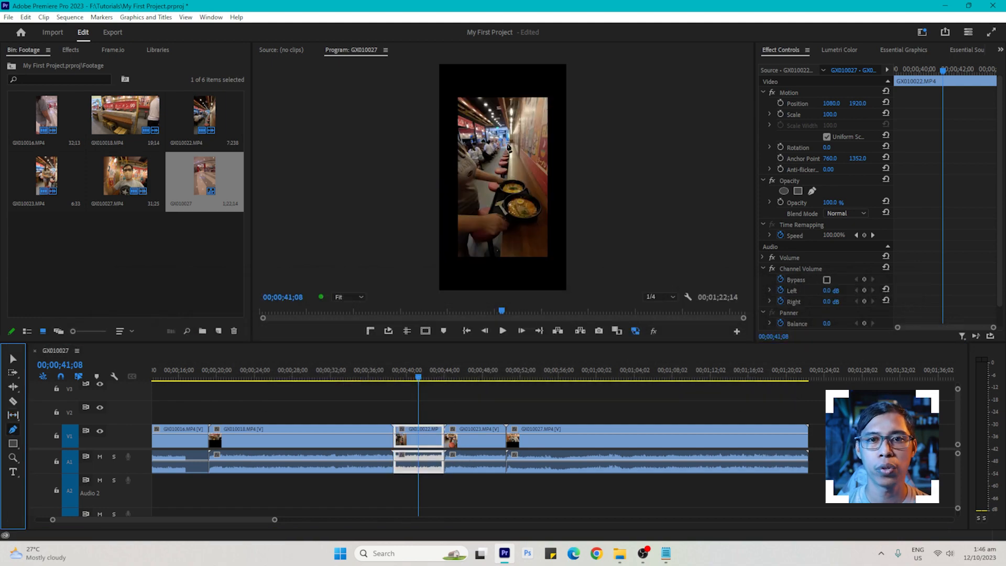
pyautogui.click(506, 141)
pyautogui.click(471, 213)
pyautogui.click(542, 229)
pyautogui.click(536, 132)
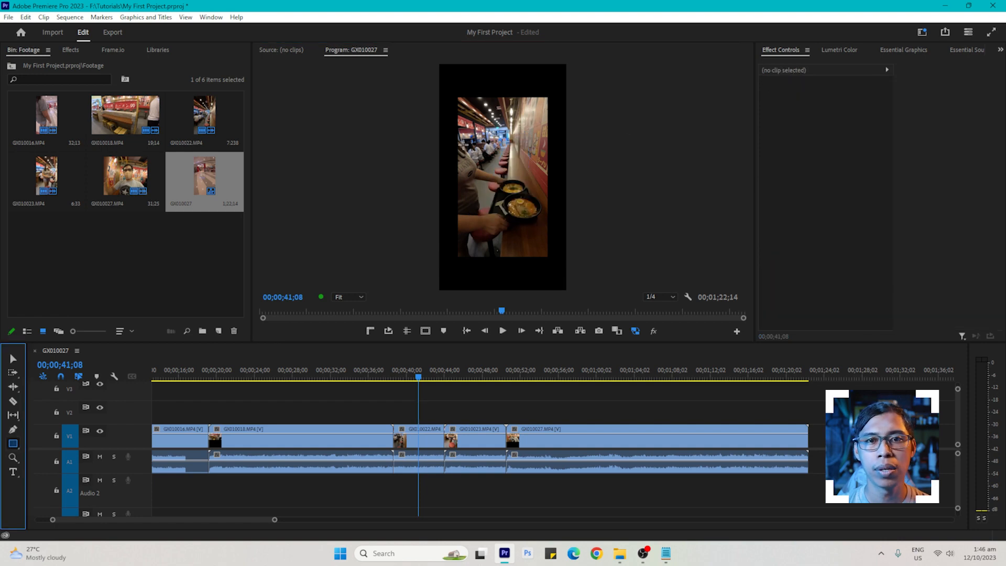
# Step: Draw a rectangle over the middle of the video frame and switch the shape tool to Ellipse and Polygon
pyautogui.moveTo(463, 145); pyautogui.dragTo(559, 229)
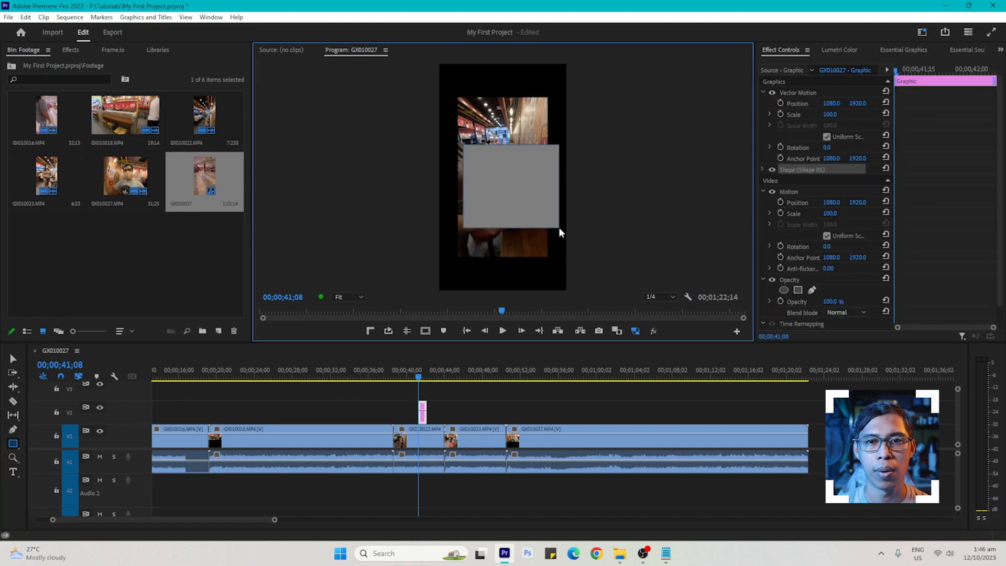
pyautogui.click(14, 444)
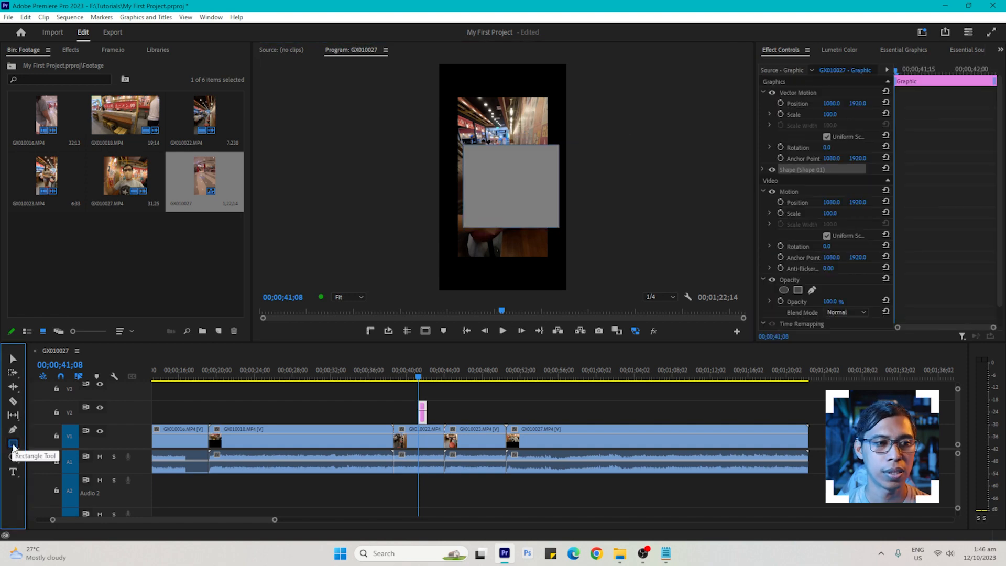
pyautogui.keyDown('alt'); pyautogui.click(13, 442); pyautogui.keyUp('alt')
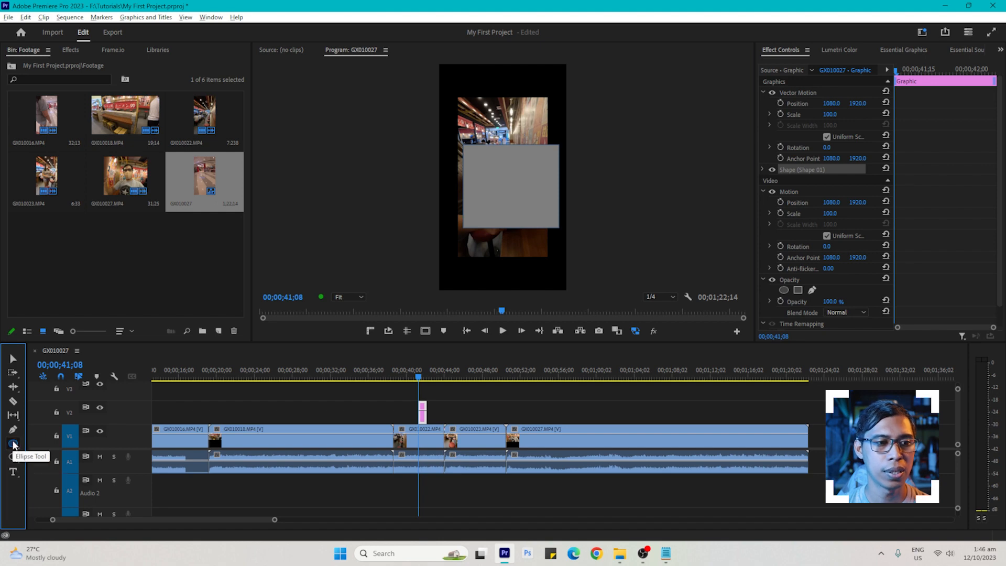
pyautogui.keyDown('alt'); pyautogui.click(13, 441); pyautogui.keyUp('alt')
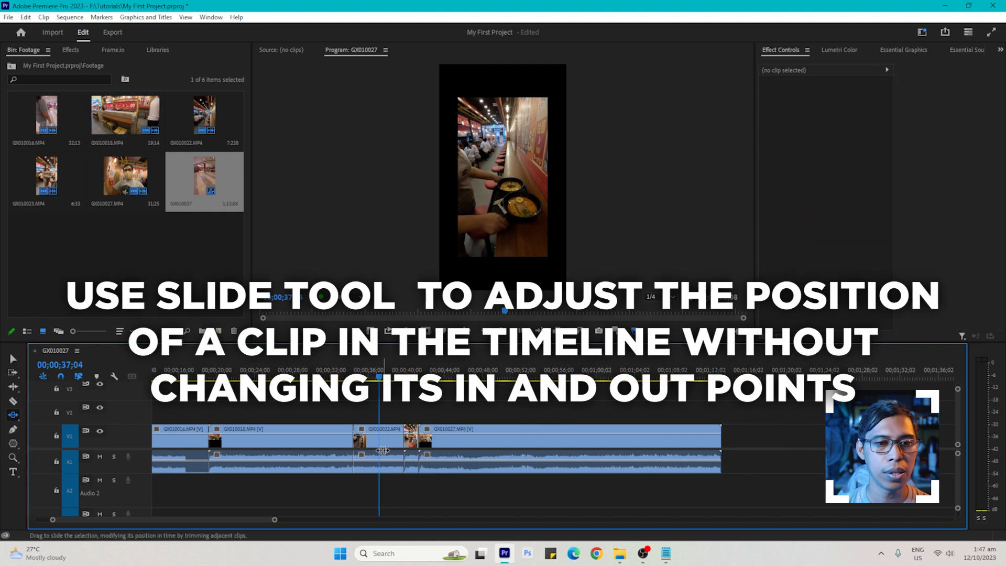
# Step: Shift clip GX010022.MP4 between its neighbouring clips with the Slide tool
pyautogui.moveTo(392, 441)
pyautogui.mouseDown()
pyautogui.moveTo(381, 440)
pyautogui.moveTo(391, 439)
pyautogui.mouseUp()
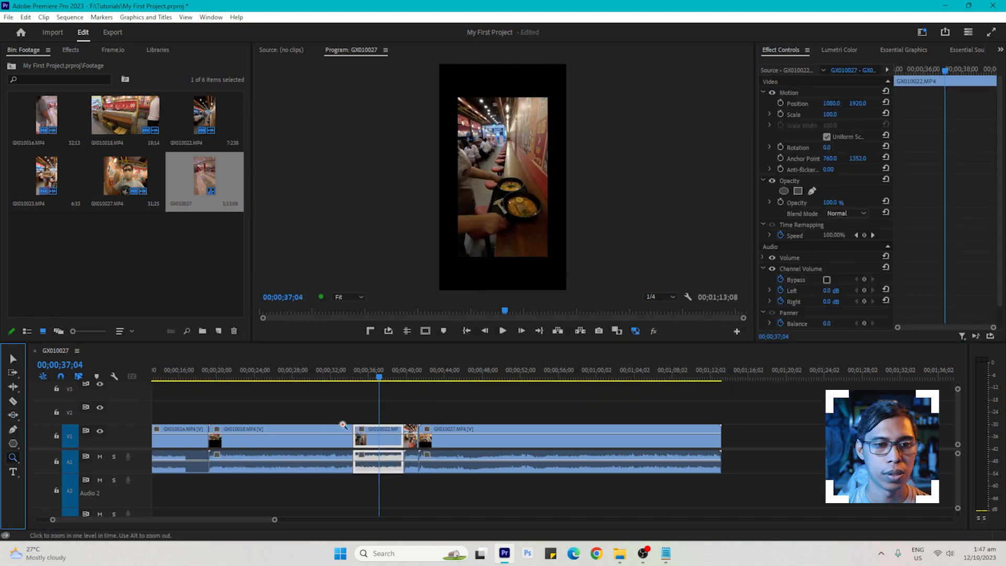
# Step: Scroll the timeline back to the start of the sequence with the Hand tool
pyautogui.click(13, 460)
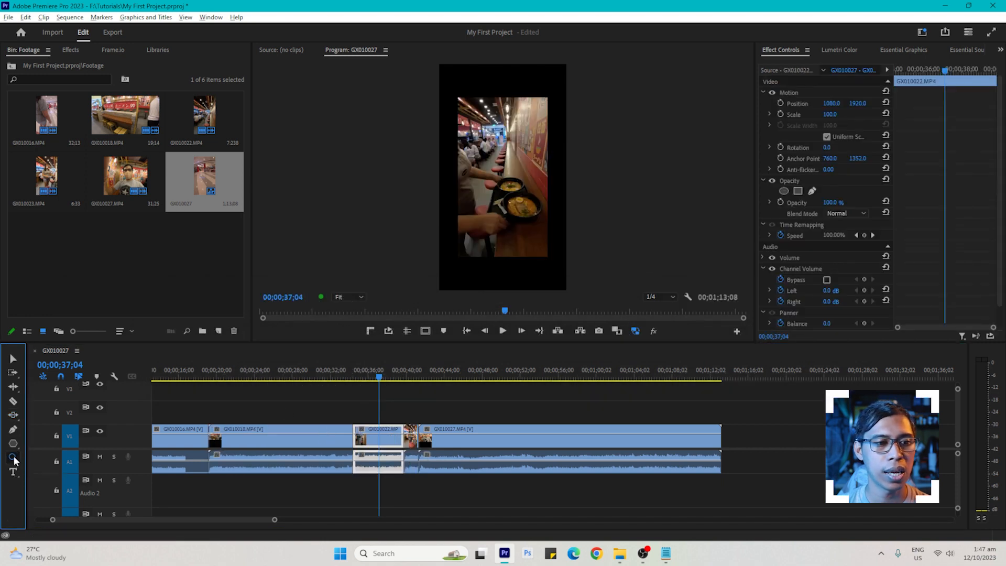
pyautogui.press('h')
pyautogui.moveTo(442, 445); pyautogui.dragTo(702, 427)
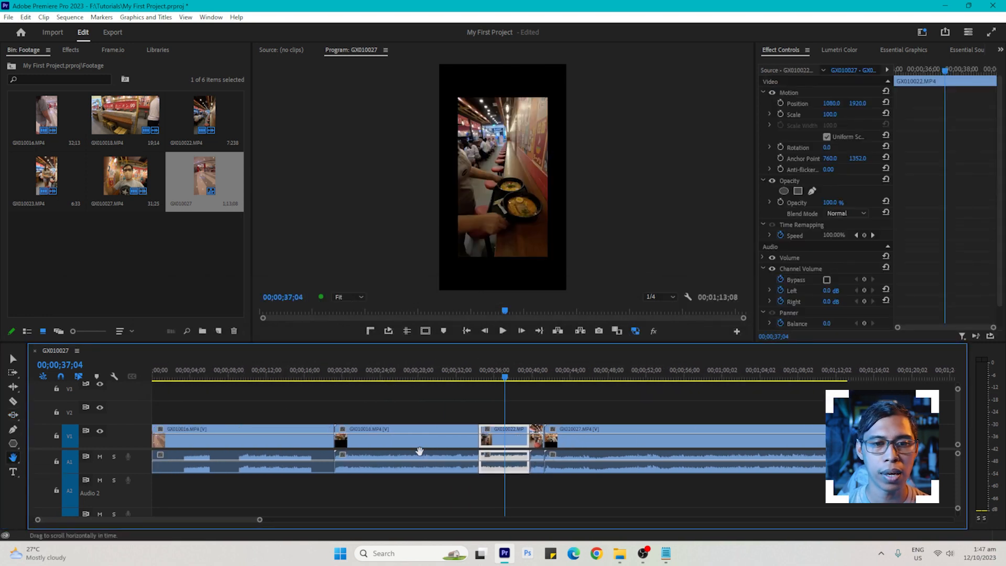
pyautogui.moveTo(418, 447); pyautogui.dragTo(432, 444)
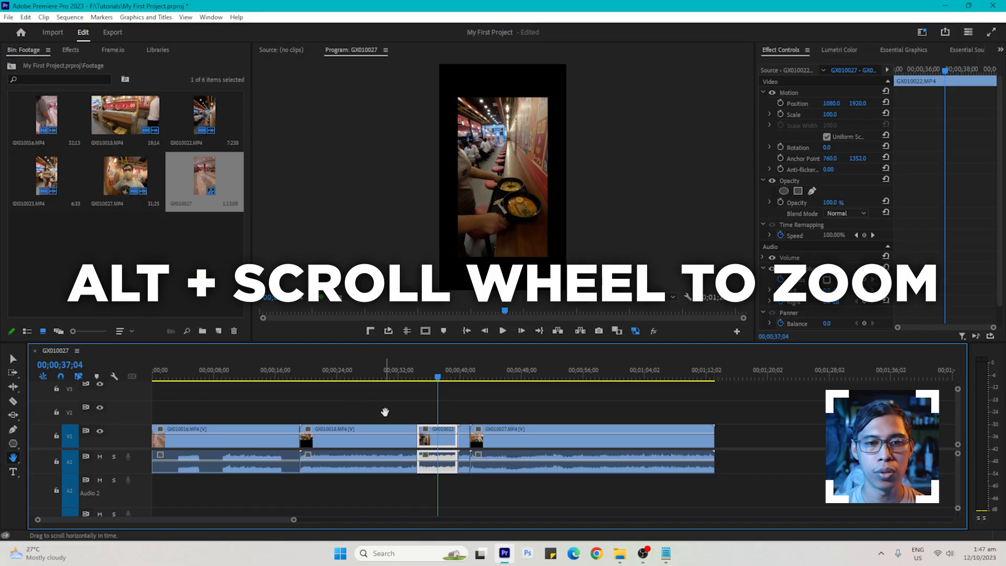
pyautogui.scroll(-2, 385, 413)
pyautogui.scroll(2, 301, 413)
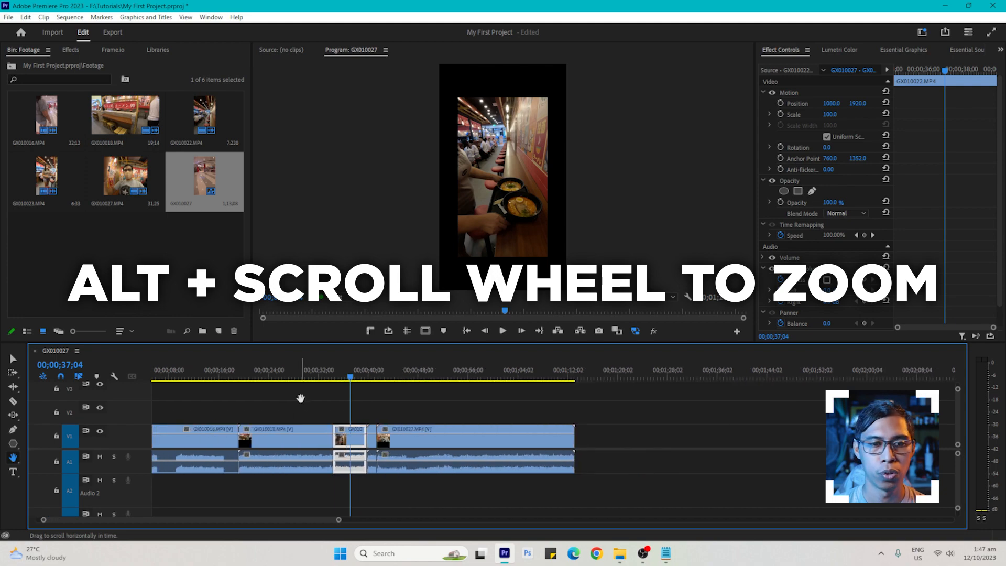
pyautogui.scroll(-2, 300, 412)
pyautogui.scroll(2, 302, 418)
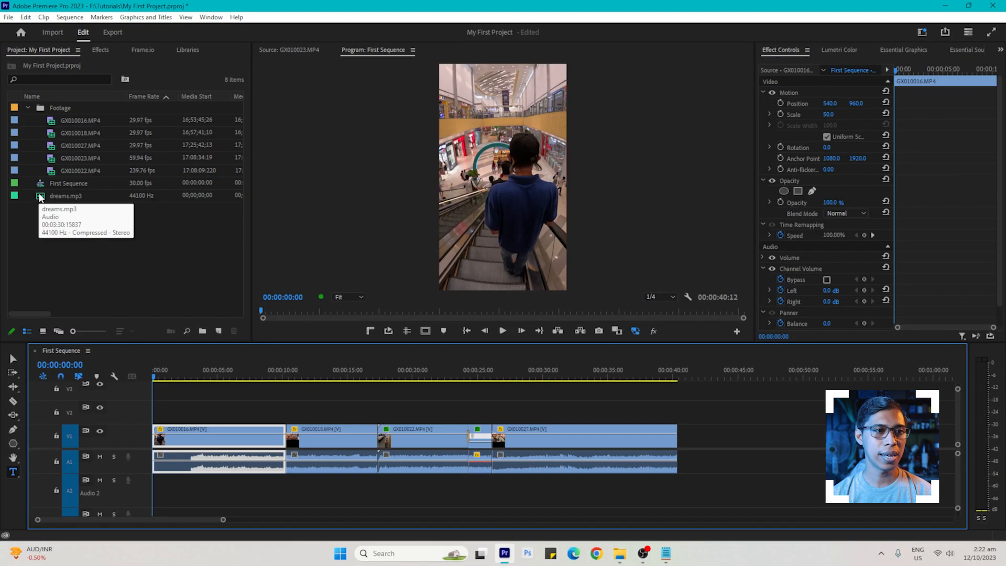
# Step: Place the music file dreams.mp3 on audio track A2 at the start of First Sequence
pyautogui.moveTo(40, 196); pyautogui.dragTo(152, 485)
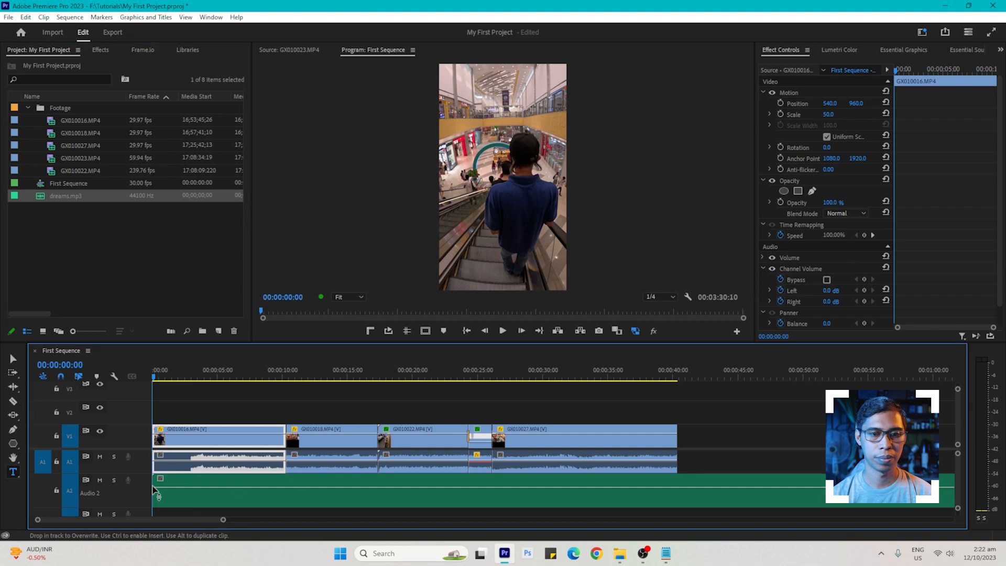
pyautogui.scroll(-3, 466, 405)
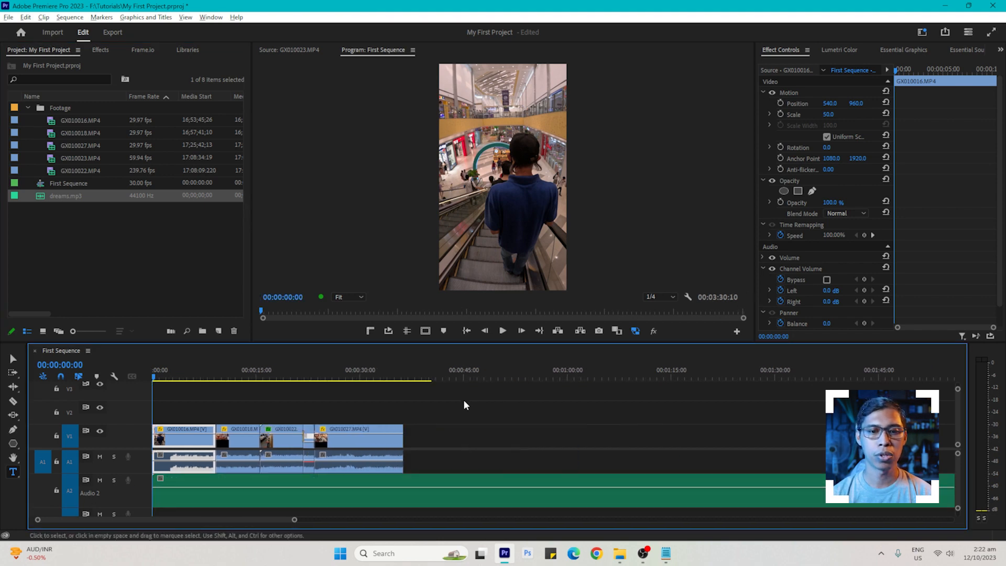
pyautogui.scroll(3, 333, 404)
# Step: Ripple trim the end of dreams.mp3 to the end of the last video clip at 00:00:40:12
pyautogui.click(479, 371)
pyautogui.click(501, 489)
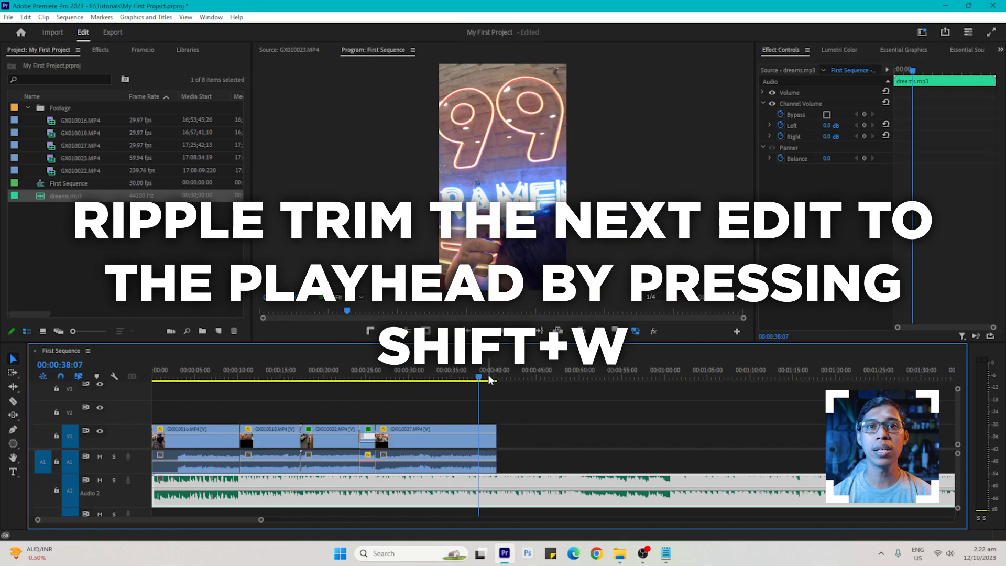
pyautogui.click(488, 377)
pyautogui.moveTo(488, 378); pyautogui.dragTo(496, 378)
pyautogui.press('=')
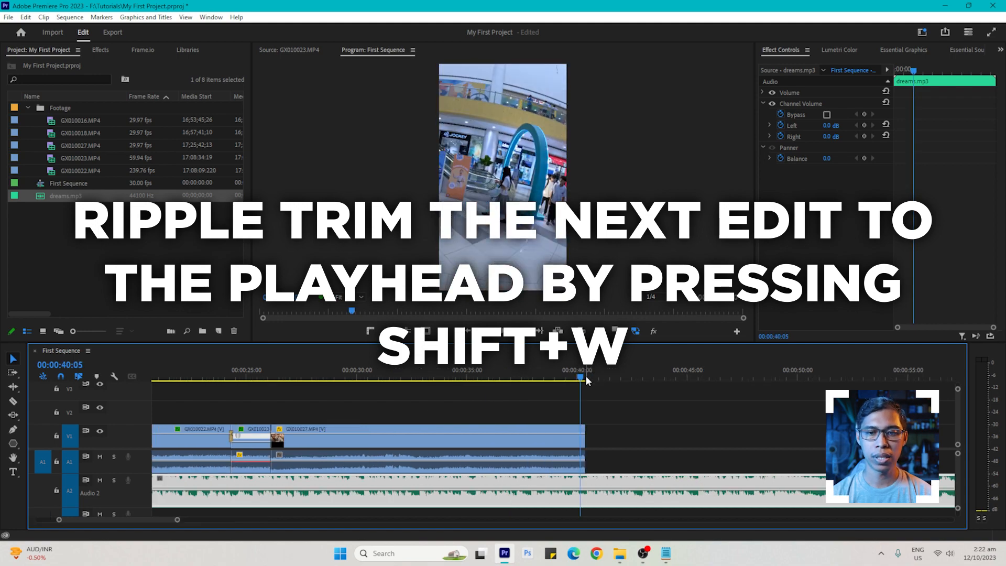
pyautogui.click(585, 376)
pyautogui.press('Right')
pyautogui.scroll(5, 612, 467)
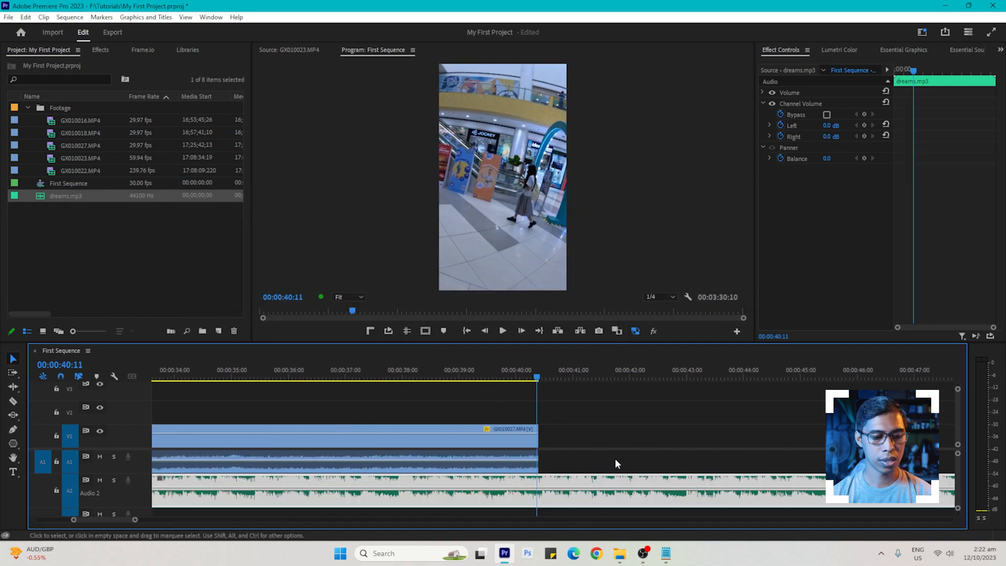
pyautogui.scroll(1, 570, 476)
pyautogui.click(491, 376)
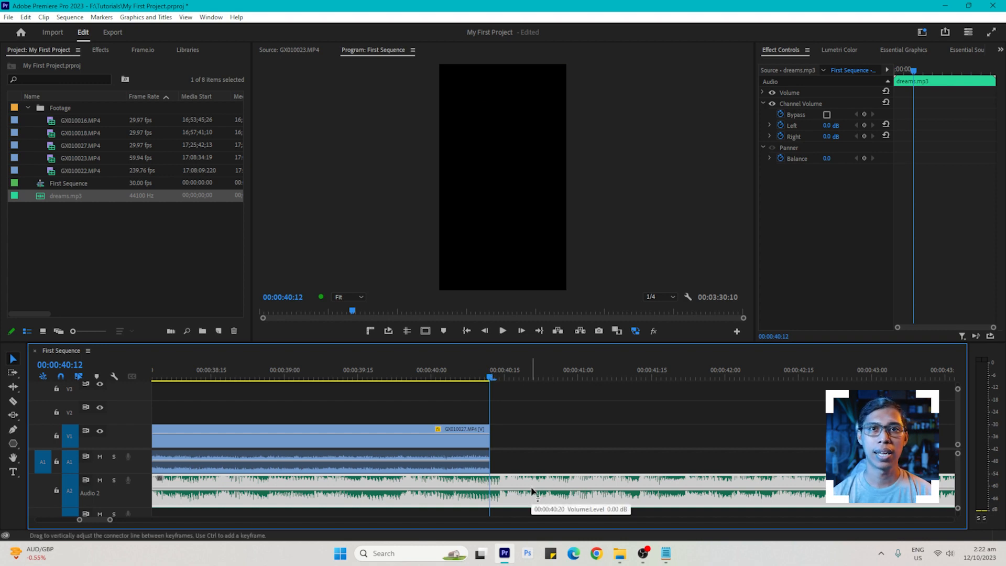
pyautogui.press('w')
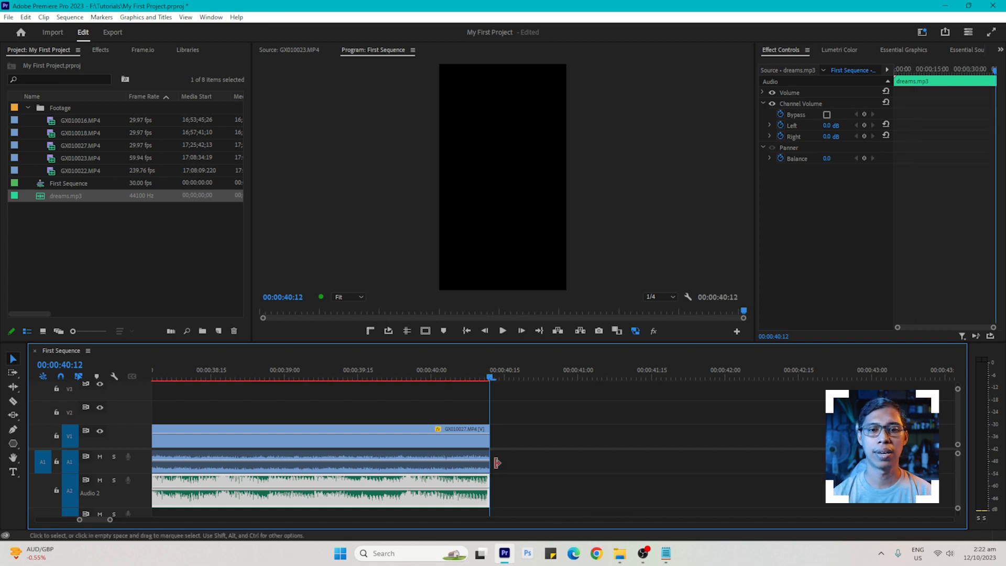
# Step: Play back the last seconds of the sequence to check how the trimmed music ends
pyautogui.press('\\')
pyautogui.click(489, 372)
pyautogui.press('space')
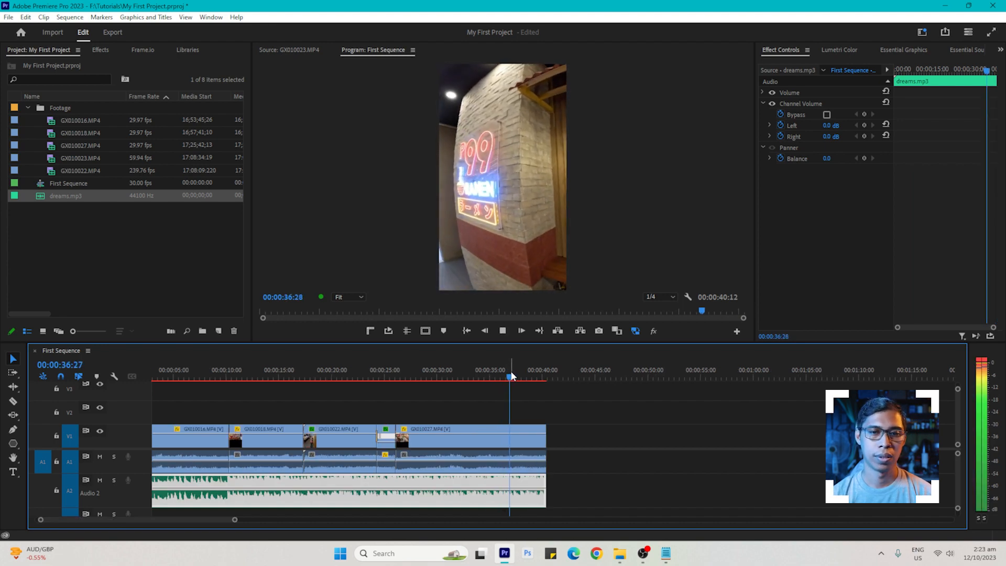
pyautogui.click(511, 373)
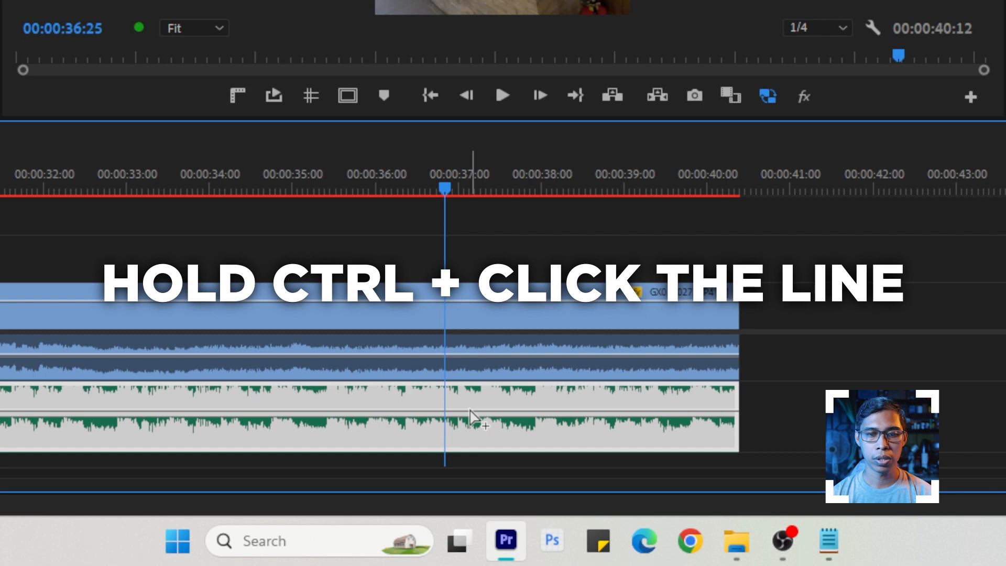
# Step: Fade out dreams.mp3 with volume keyframes at about 00:00:37 and at the clip's end at 00:00:40:12, lowering the last one
pyautogui.keyDown('ctrl'); pyautogui.click(471, 417); pyautogui.keyUp('ctrl')
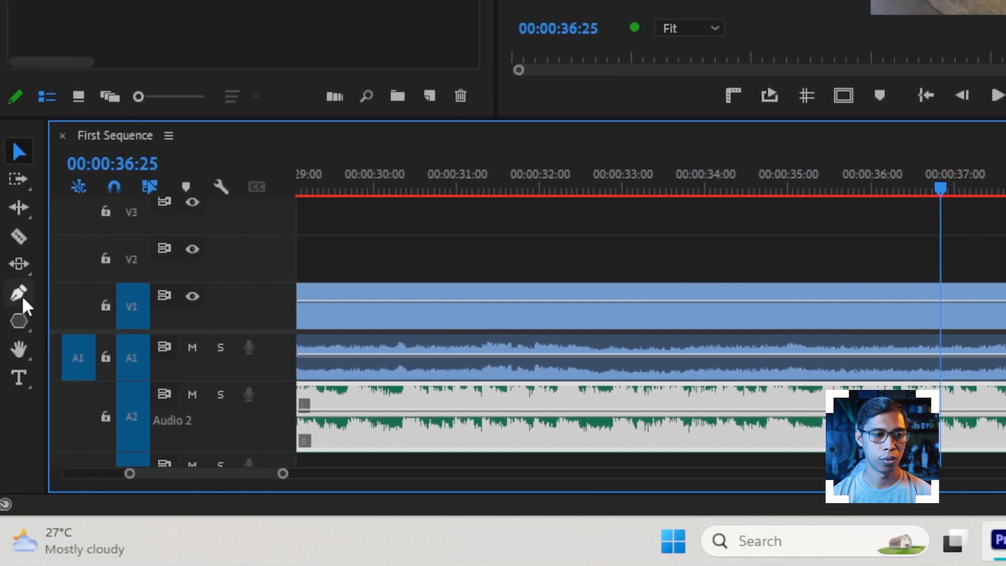
pyautogui.click(19, 292)
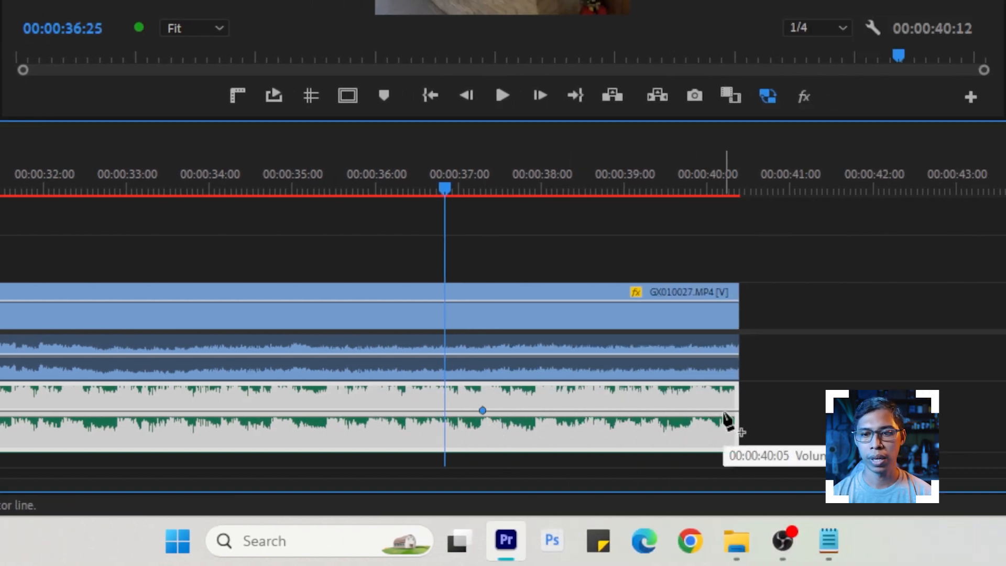
pyautogui.click(723, 410)
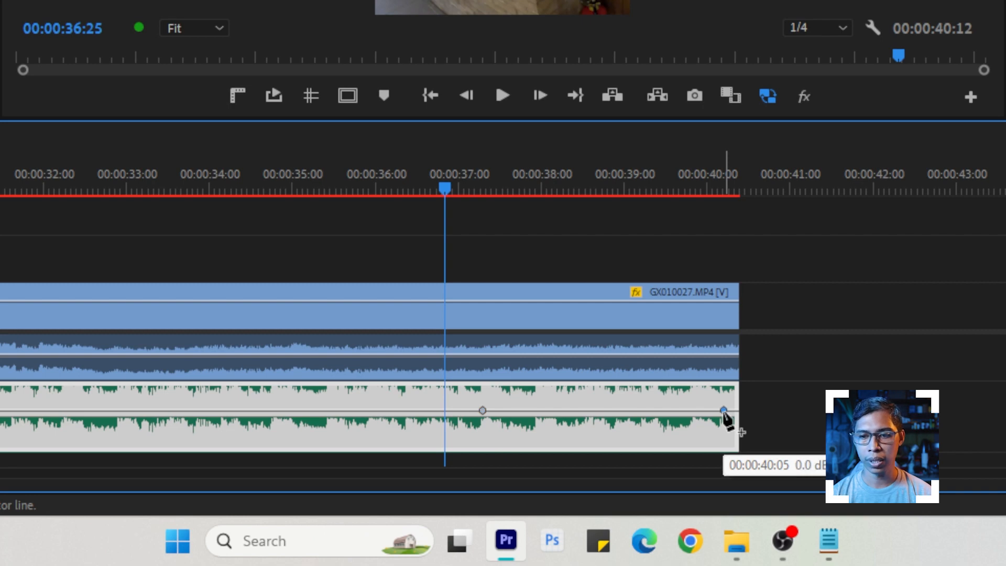
pyautogui.moveTo(724, 410); pyautogui.dragTo(777, 411)
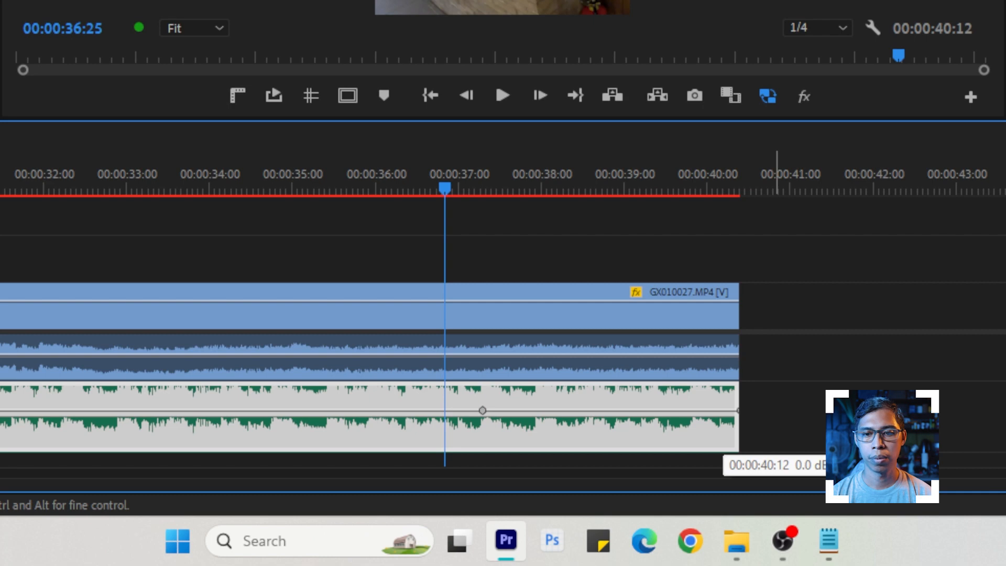
pyautogui.moveTo(776, 411); pyautogui.dragTo(814, 451)
pyautogui.moveTo(548, 193); pyautogui.dragTo(690, 203)
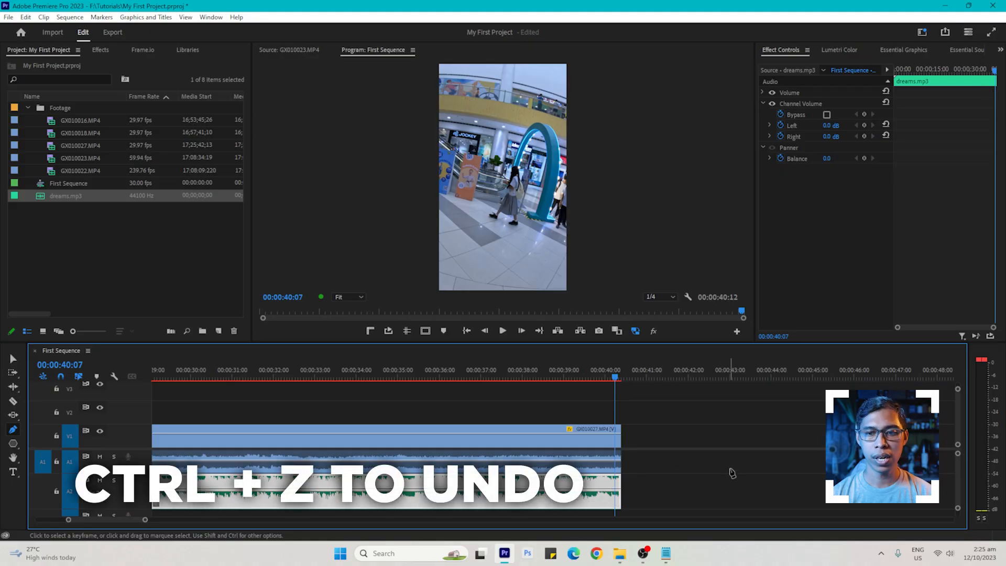
# Step: Undo the fade keyframes and the trim on dreams.mp3
pyautogui.hotkey('ctrl', 'z')
pyautogui.press('-')
pyautogui.press('-')
pyautogui.press('-')
pyautogui.press('-')
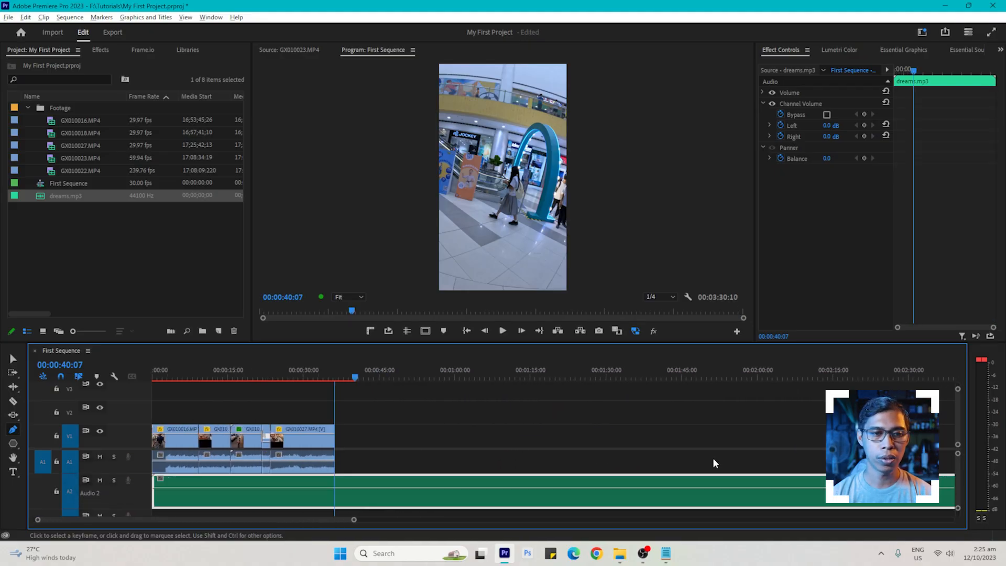
# Step: Shorten dreams.mp3 with the Remix tool to a target duration of 00:00:40:12, matching the end of the last video clip
pyautogui.click(13, 387)
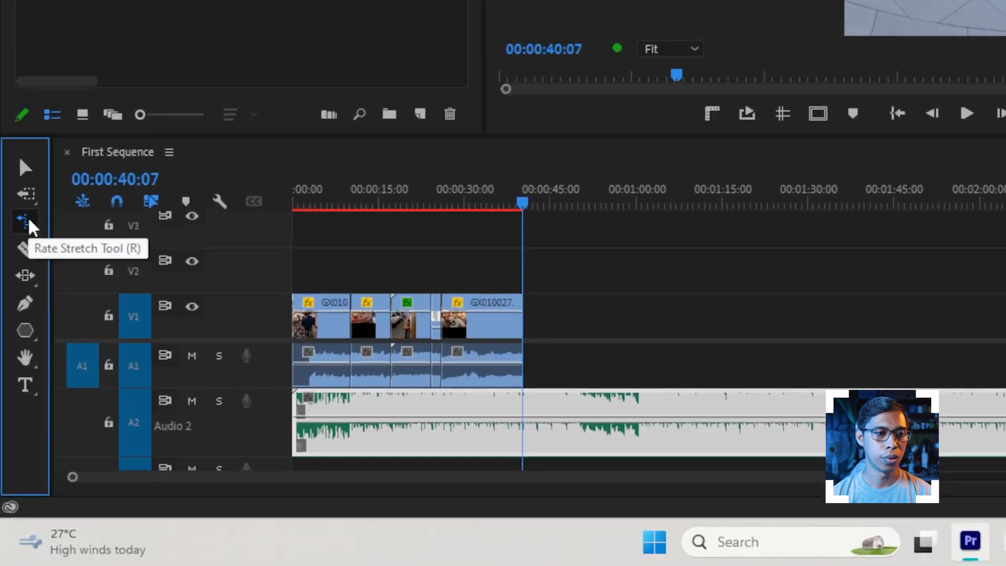
pyautogui.keyDown('alt'); pyautogui.click(29, 219); pyautogui.keyUp('alt')
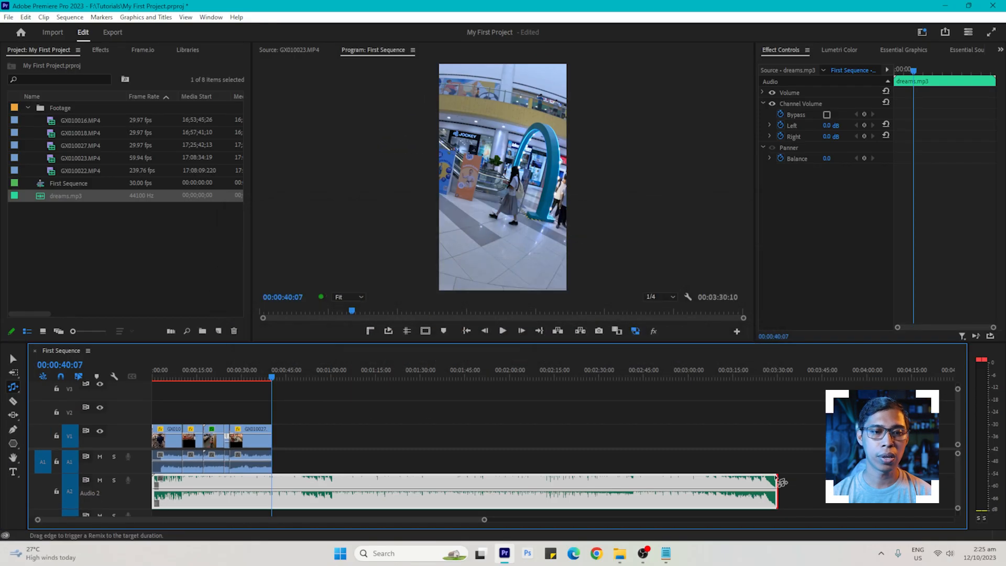
pyautogui.moveTo(778, 482); pyautogui.dragTo(271, 482)
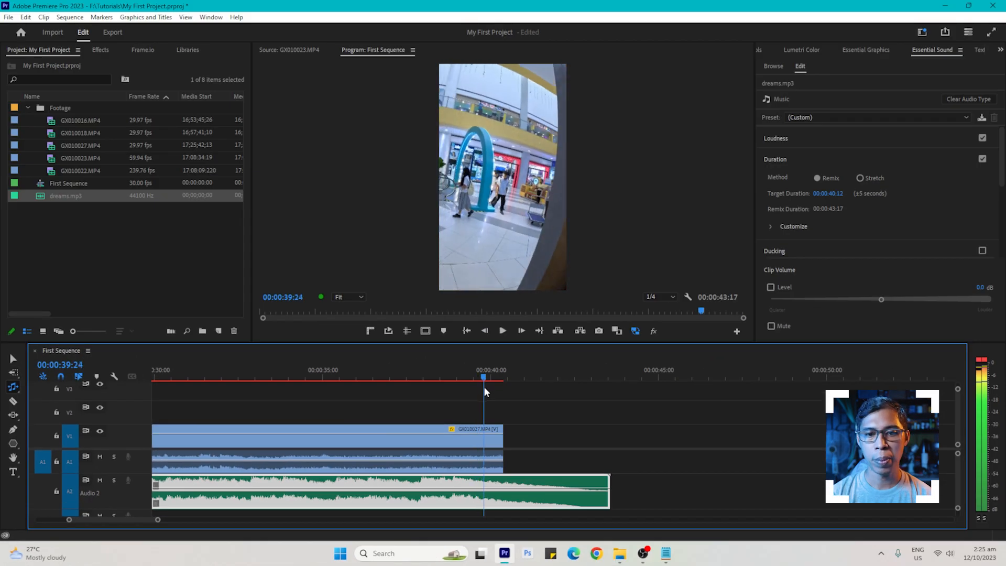
# Step: Cut dreams.mp3 with the Razor at the end of the last video clip and delete the excess music
pyautogui.moveTo(978, 214); pyautogui.dragTo(926, 214)
pyautogui.moveTo(463, 389); pyautogui.dragTo(506, 392)
pyautogui.moveTo(505, 389); pyautogui.dragTo(491, 389)
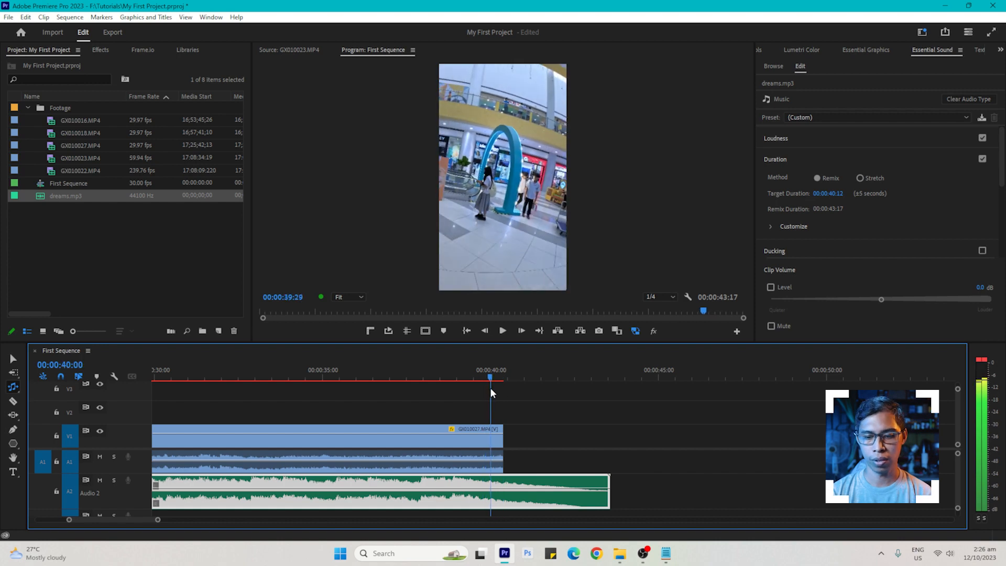
pyautogui.press('c')
pyautogui.click(504, 477)
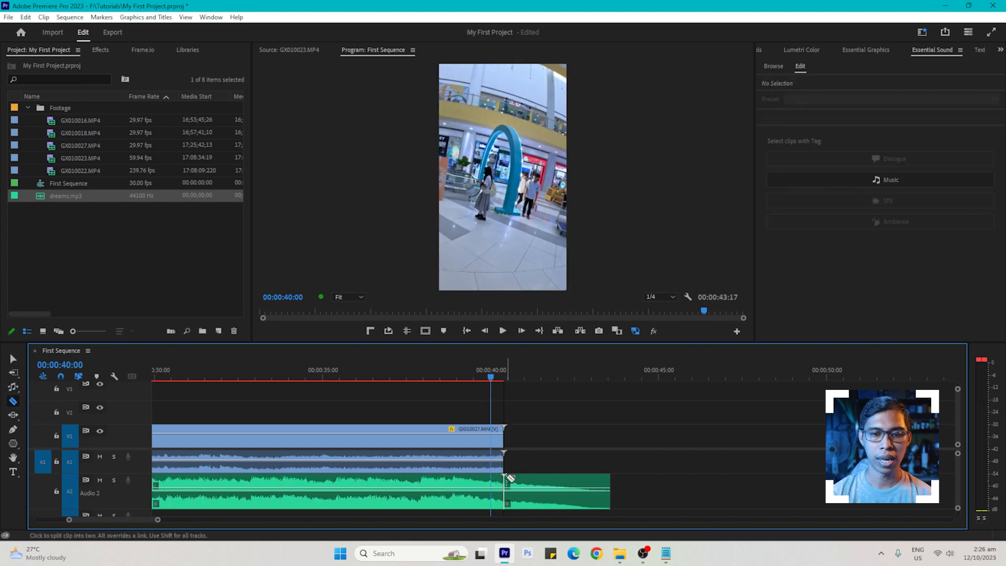
pyautogui.press('v')
pyautogui.click(542, 477)
pyautogui.press('Delete')
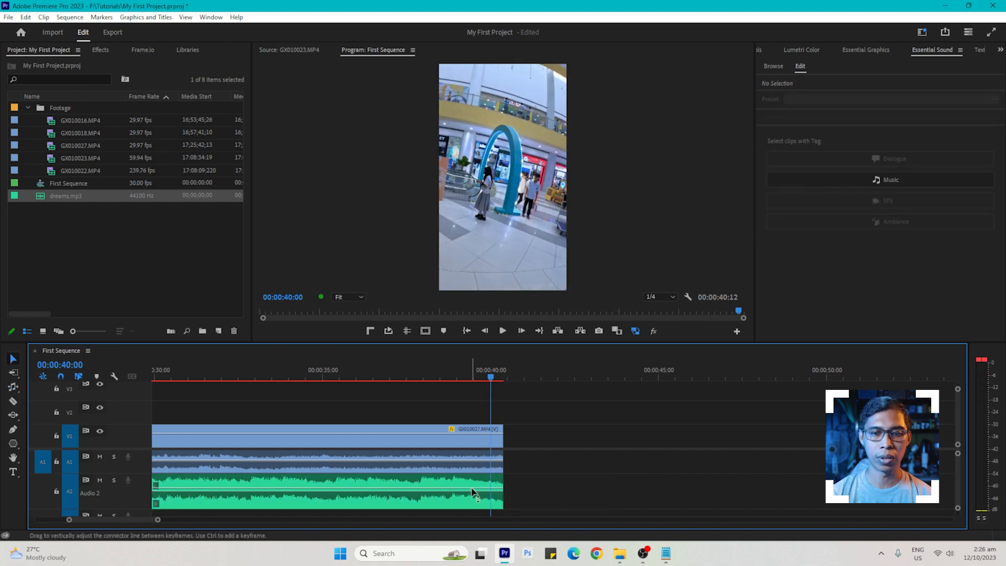
# Step: Add volume keyframes near the end of the remixed dreams.mp3 to fade the music out
pyautogui.click(472, 493)
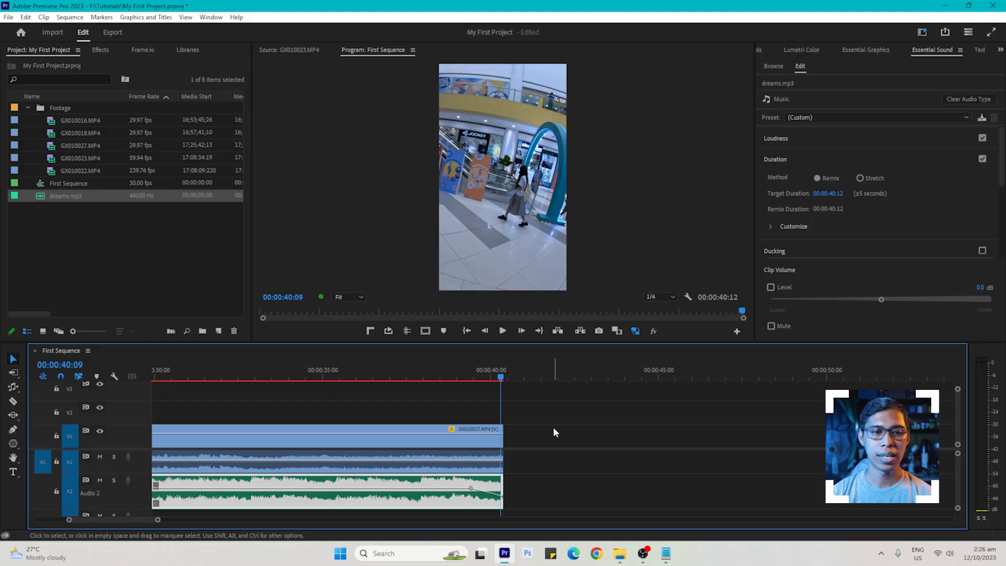
pyautogui.click(201, 403)
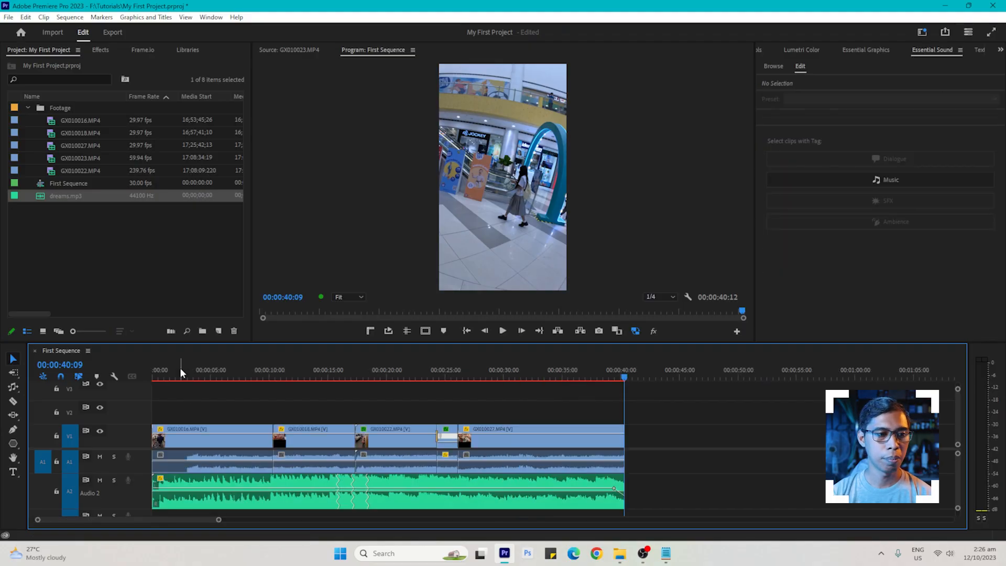
# Step: Create a text box across the middle of the video frame at 00:00:40:09 reading "My First Video"
pyautogui.press('t')
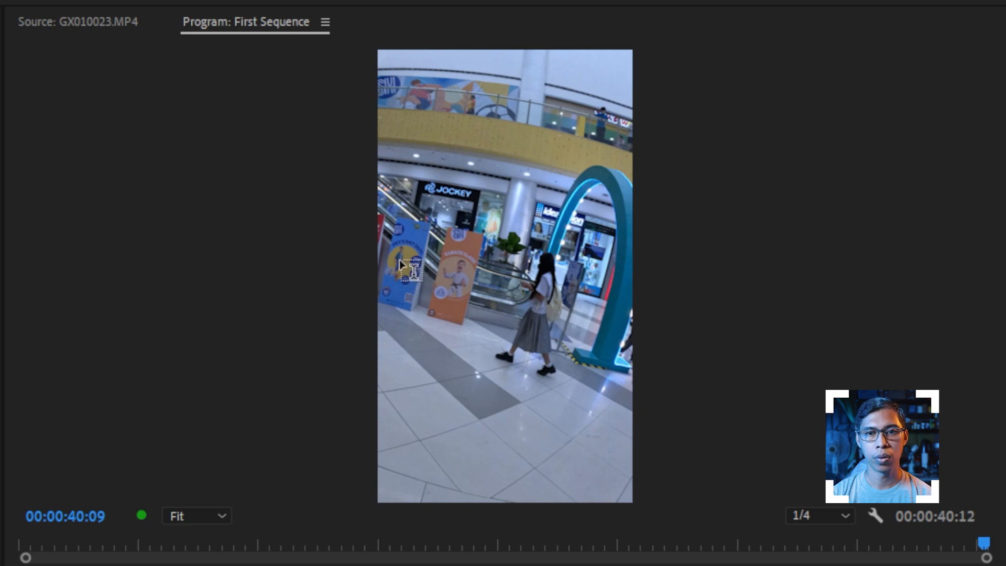
pyautogui.moveTo(399, 260); pyautogui.dragTo(604, 400)
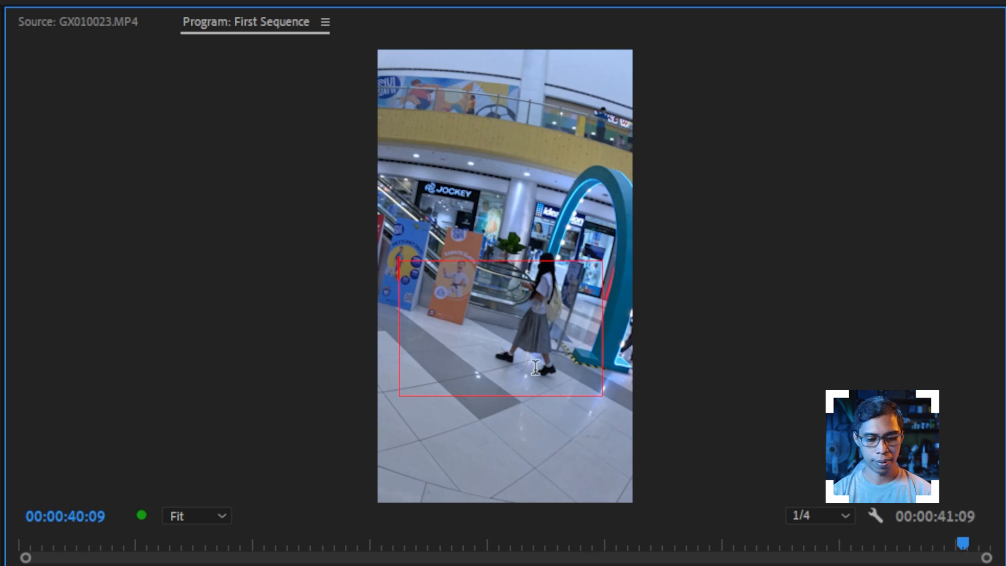
pyautogui.write('My Firs')
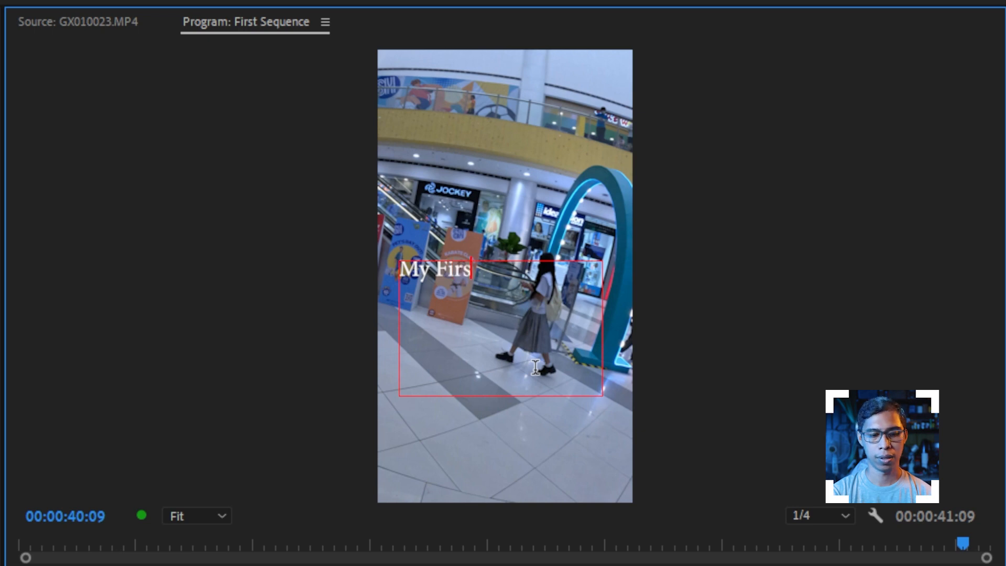
pyautogui.write('t Vi')
pyautogui.write('deo')
# Step: Centre the whole "My First Video" title horizontally and vertically in the video frame using Essential Graphics alignment
pyautogui.hotkey('ctrl', 'a')
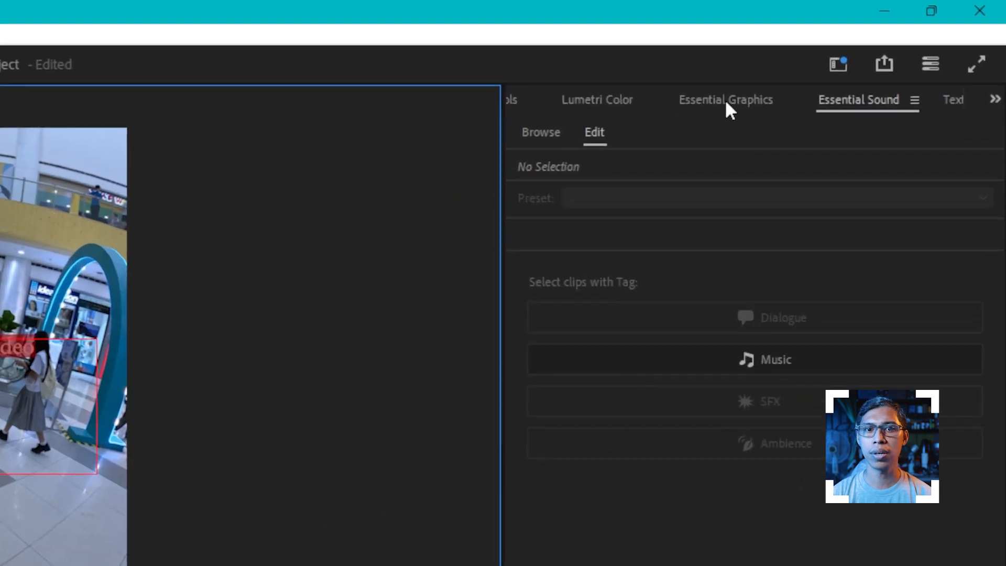
pyautogui.click(866, 51)
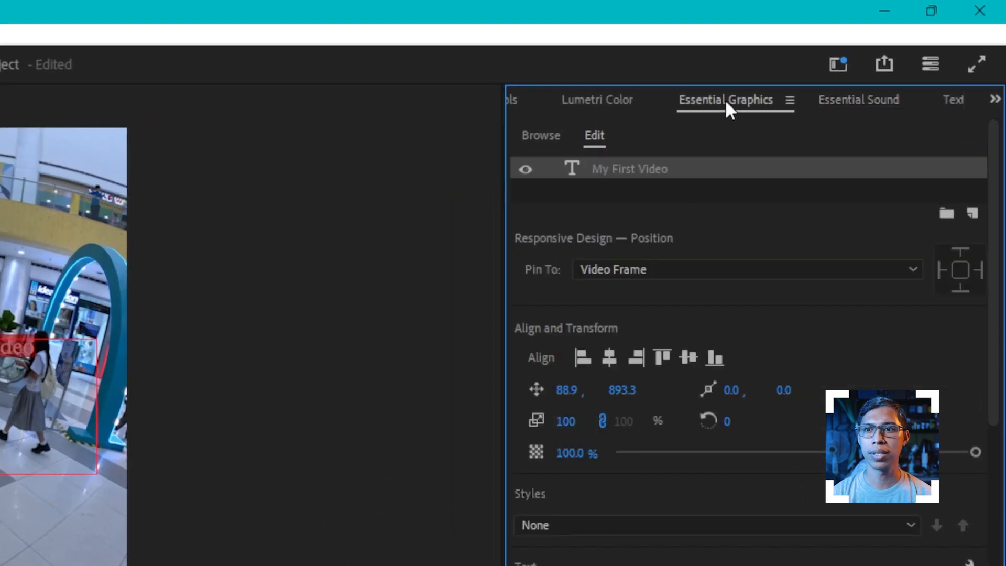
pyautogui.click(609, 359)
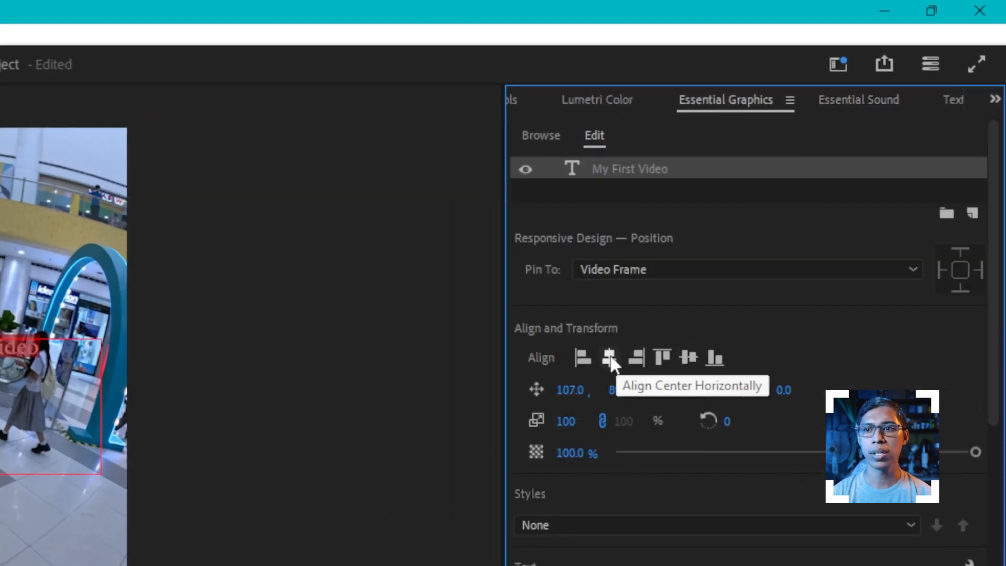
pyautogui.click(689, 358)
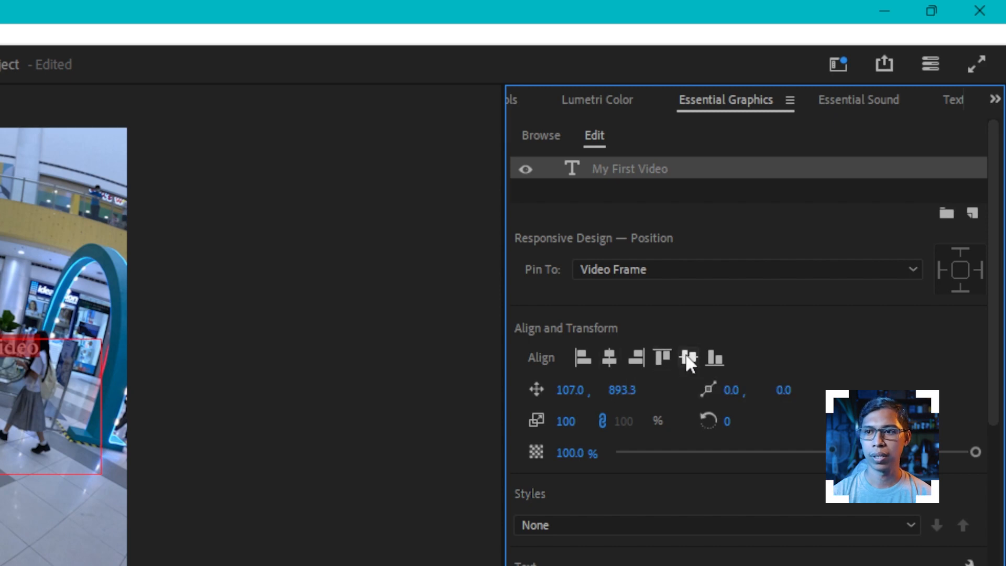
# Step: Set the font of the "My First Video" title to Montserrat Bold
pyautogui.scroll(-4, 722, 482)
pyautogui.scroll(4, 723, 482)
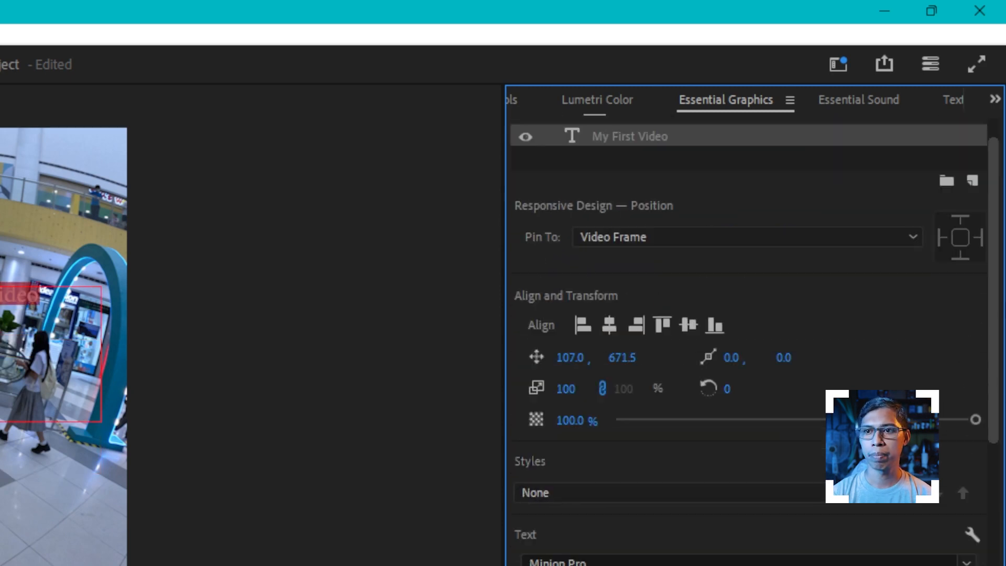
pyautogui.scroll(-1, 723, 482)
pyautogui.scroll(-5, 995, 443)
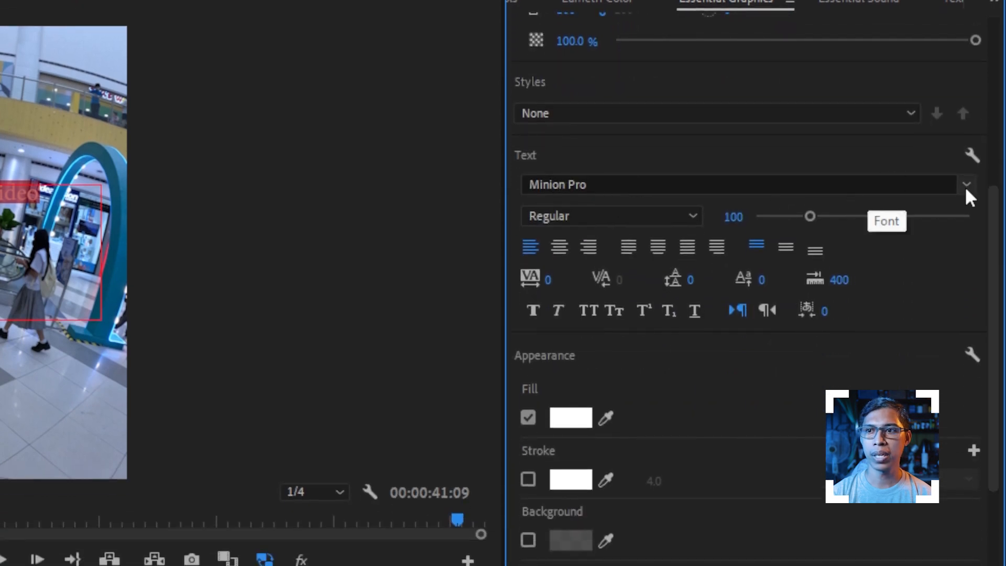
pyautogui.click(966, 187)
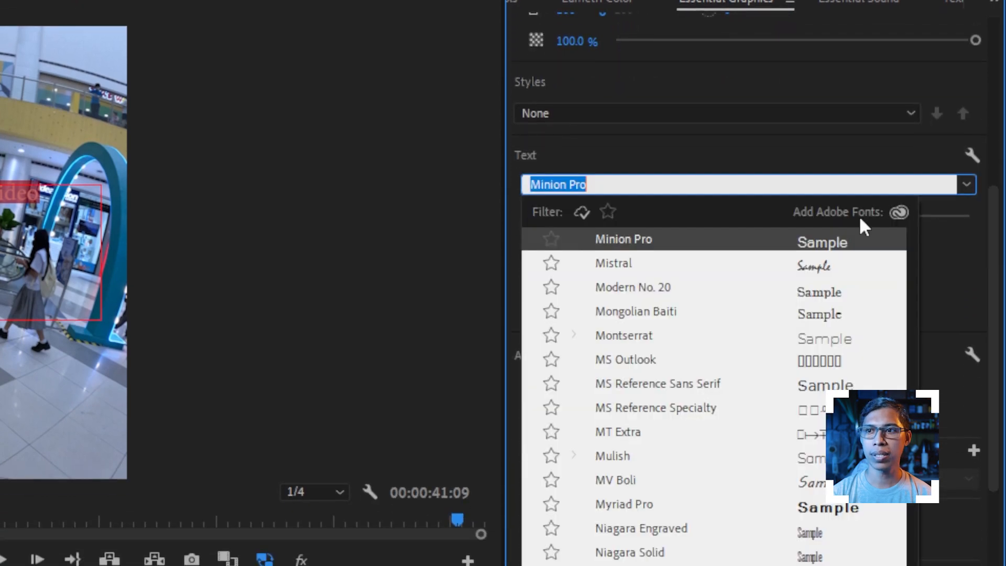
pyautogui.click(651, 333)
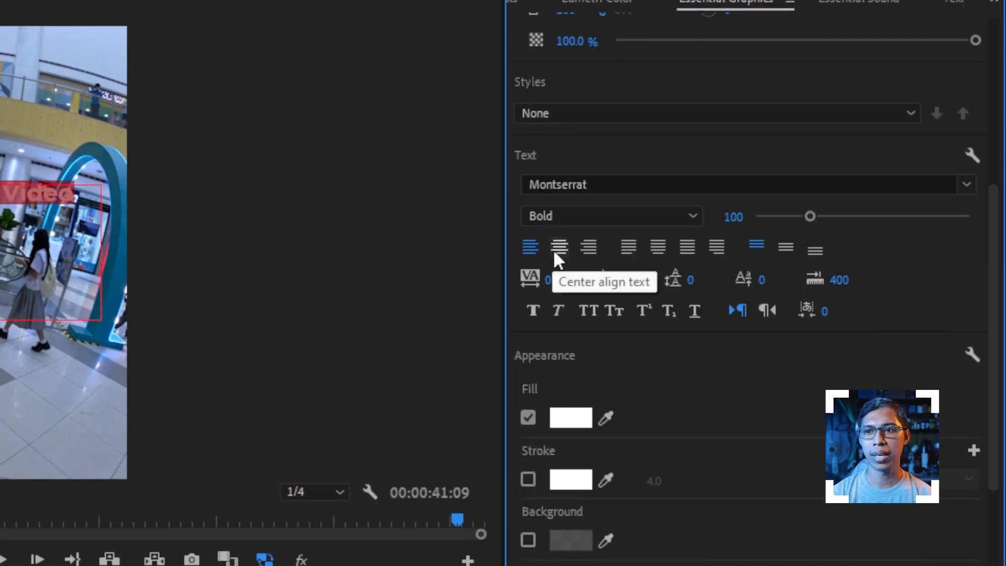
# Step: Centre the title text horizontally and vertically within its text box and set it in all caps
pyautogui.click(556, 249)
pyautogui.click(786, 247)
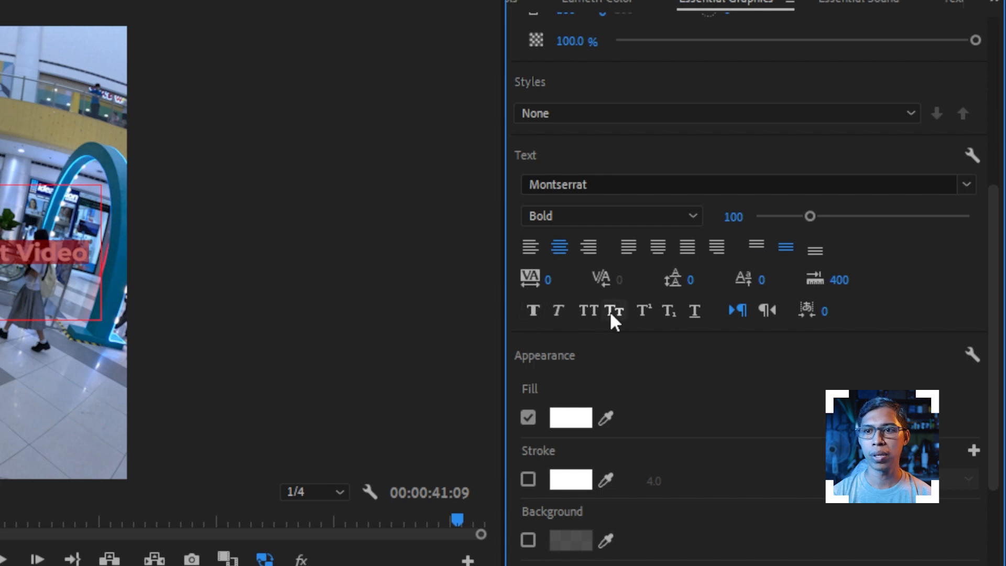
pyautogui.click(590, 310)
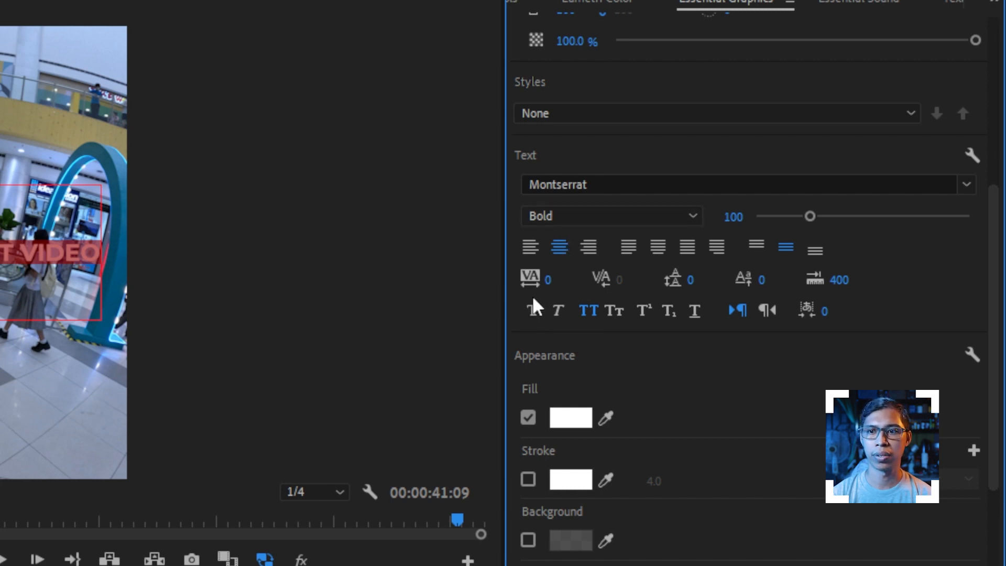
# Step: Set the title's fill colour to blue 0243FF and enable its white stroke
pyautogui.scroll(-3, 991, 218)
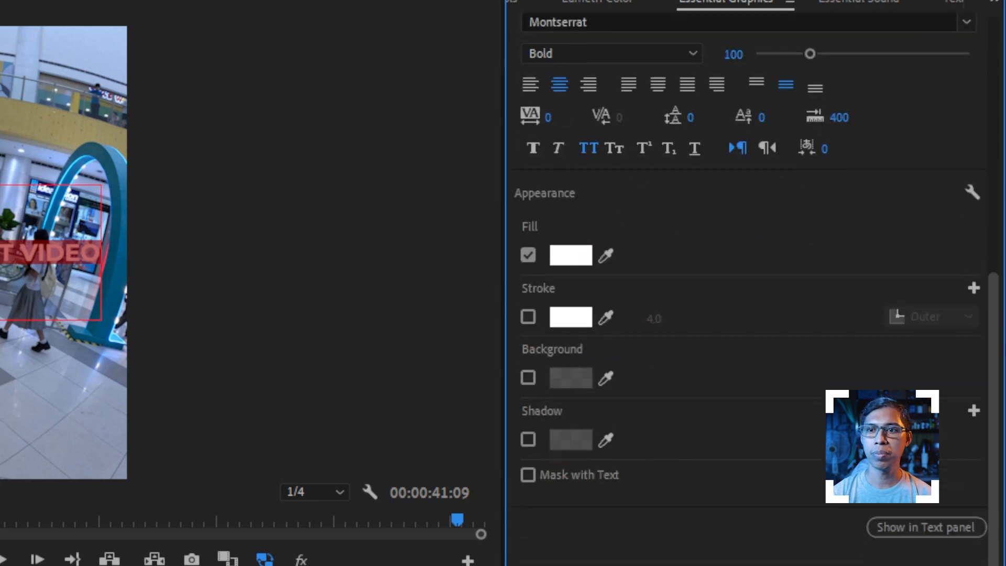
pyautogui.click(570, 256)
pyautogui.moveTo(550, 435); pyautogui.dragTo(550, 337)
pyautogui.moveTo(393, 304)
pyautogui.mouseDown()
pyautogui.moveTo(521, 445)
pyautogui.moveTo(523, 434)
pyautogui.mouseUp()
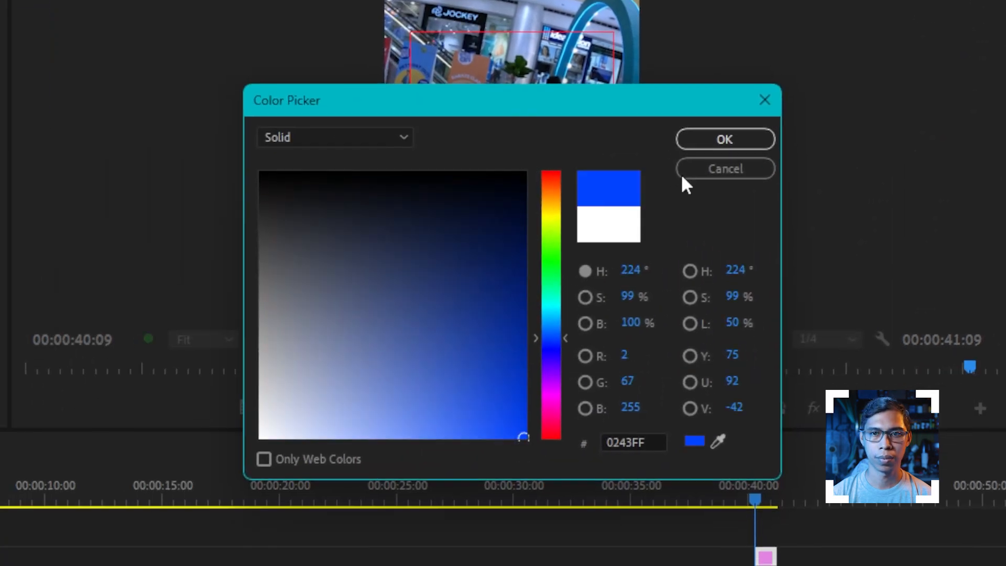
pyautogui.click(718, 140)
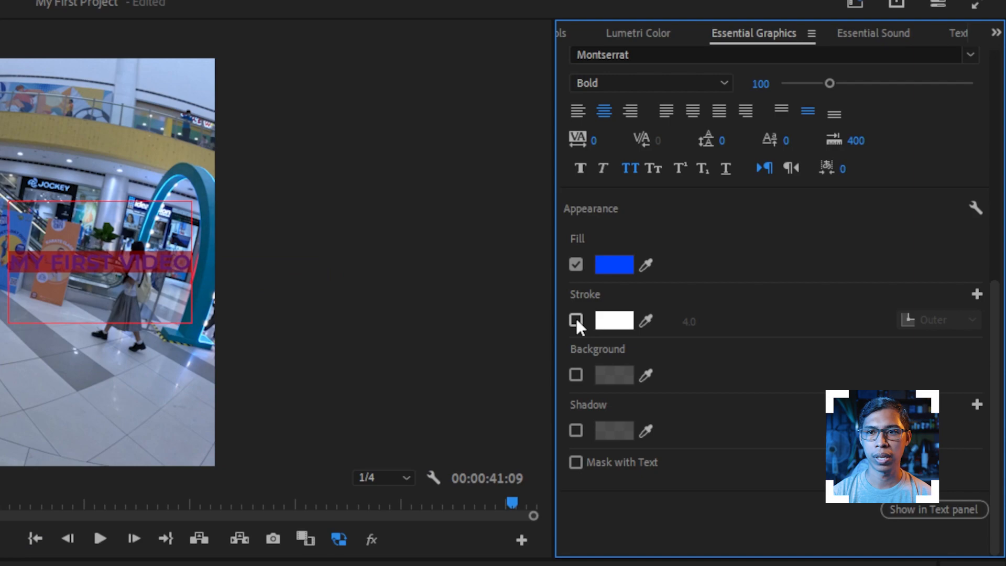
pyautogui.click(576, 320)
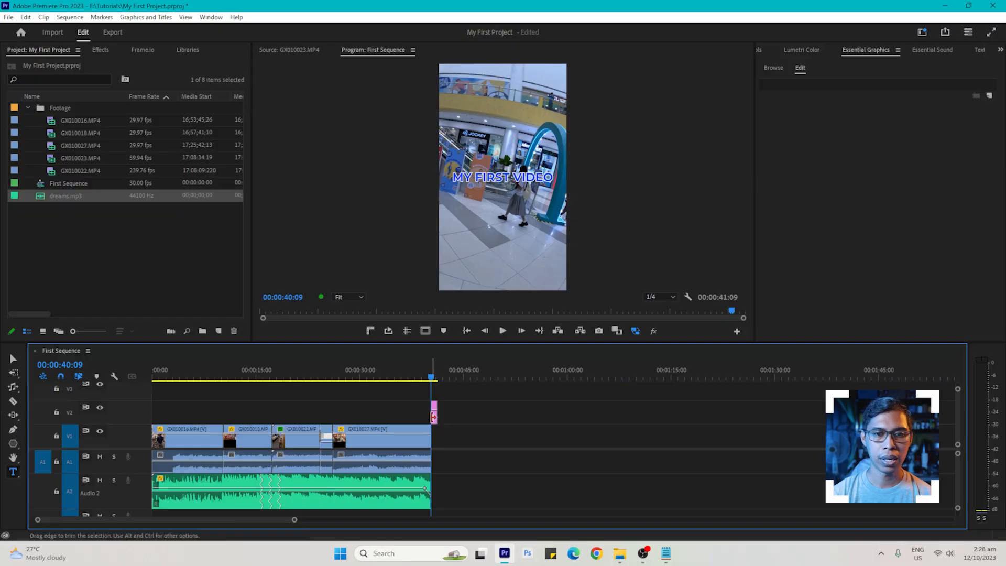
# Step: Move the title clip to the start of the sequence on V2 with a duration of about 2 seconds, and play it back
pyautogui.moveTo(434, 417); pyautogui.dragTo(152, 426)
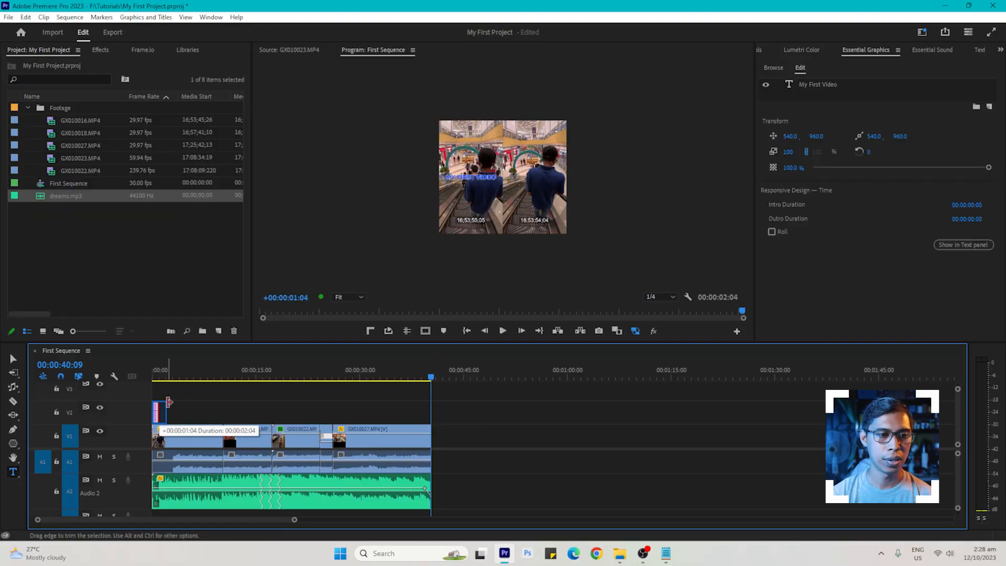
pyautogui.scroll(5, 210, 382)
pyautogui.click(208, 378)
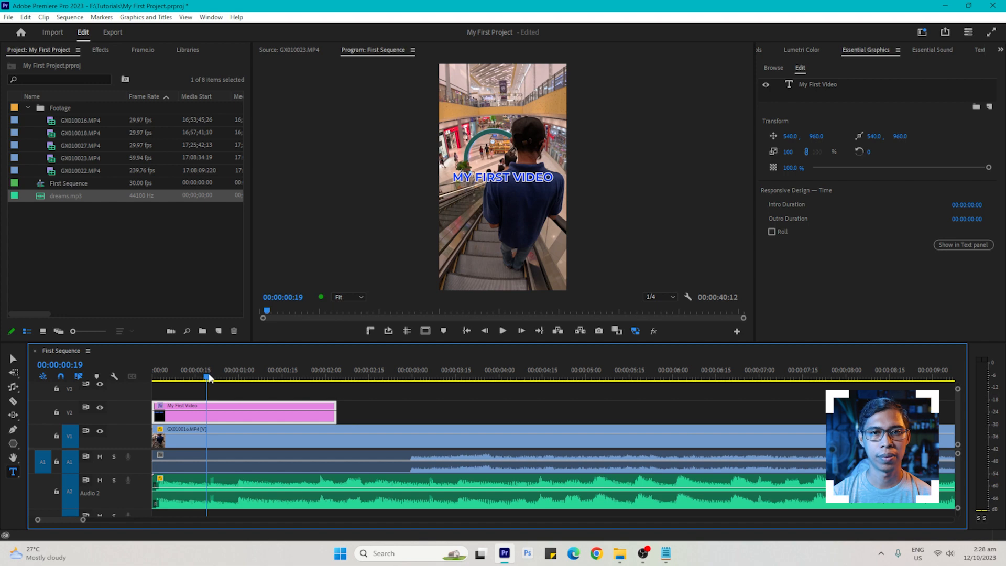
pyautogui.press('space')
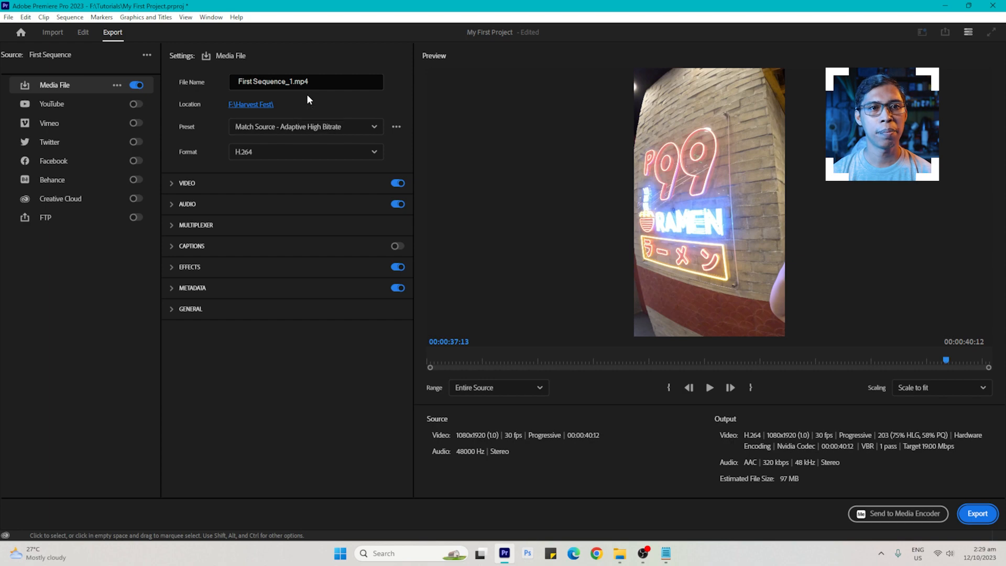
# Step: Set the export location for First Sequence_1.mp4 to a new folder named Output inside F:\Tutorials
pyautogui.click(263, 106)
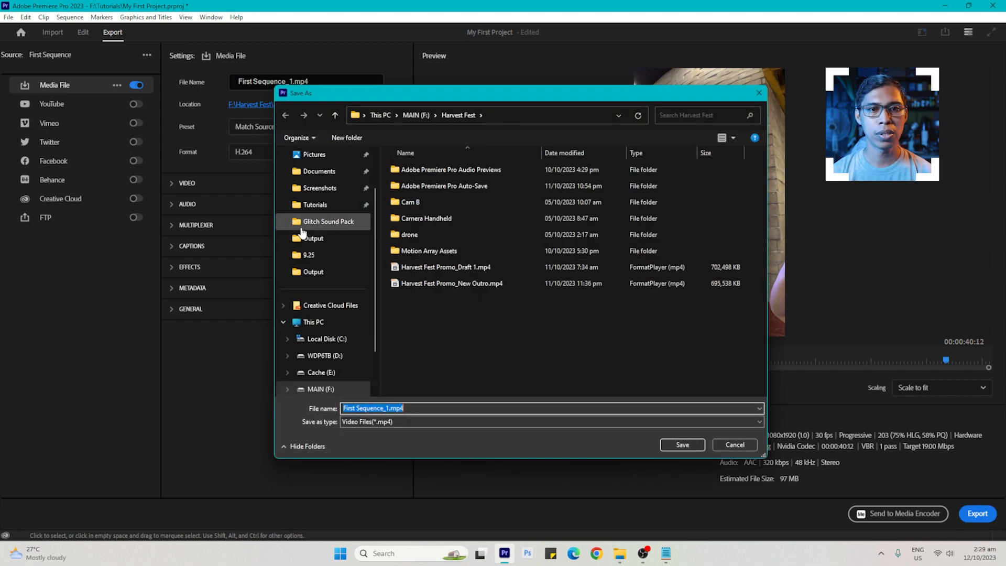
pyautogui.click(315, 204)
pyautogui.rightClick(426, 246)
pyautogui.moveTo(522, 366)
pyautogui.click(567, 366)
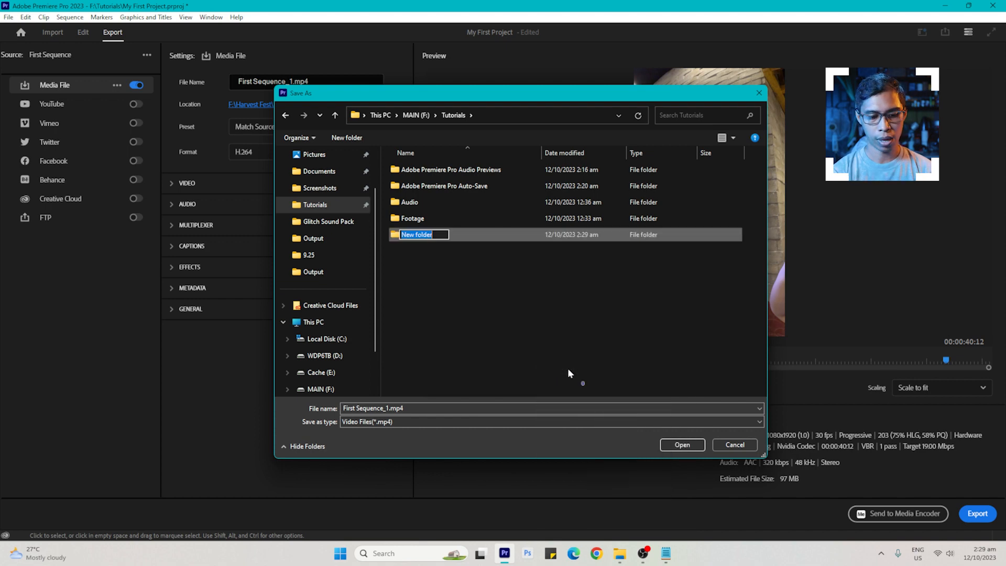
pyautogui.write('Output')
pyautogui.press('Return')
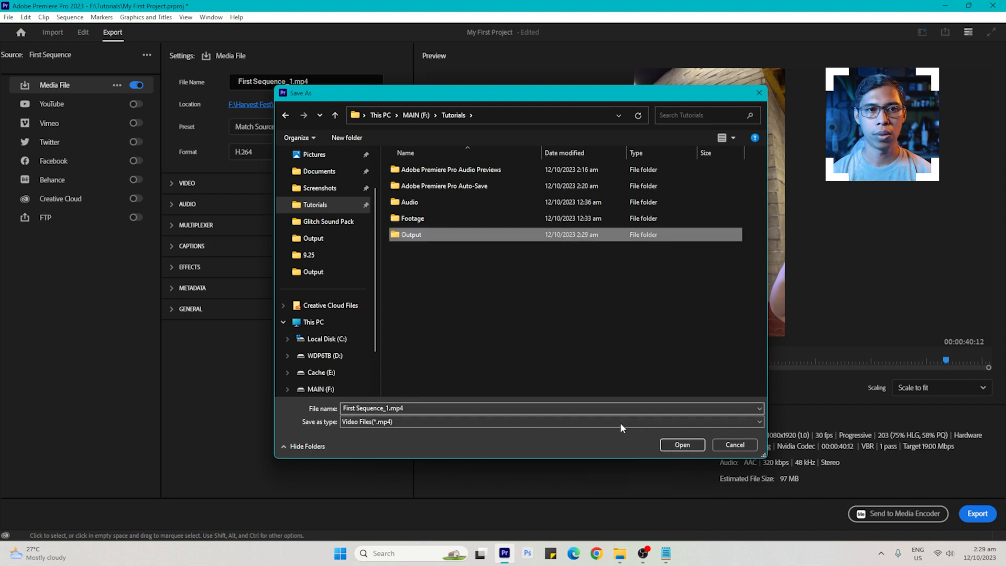
pyautogui.click(681, 447)
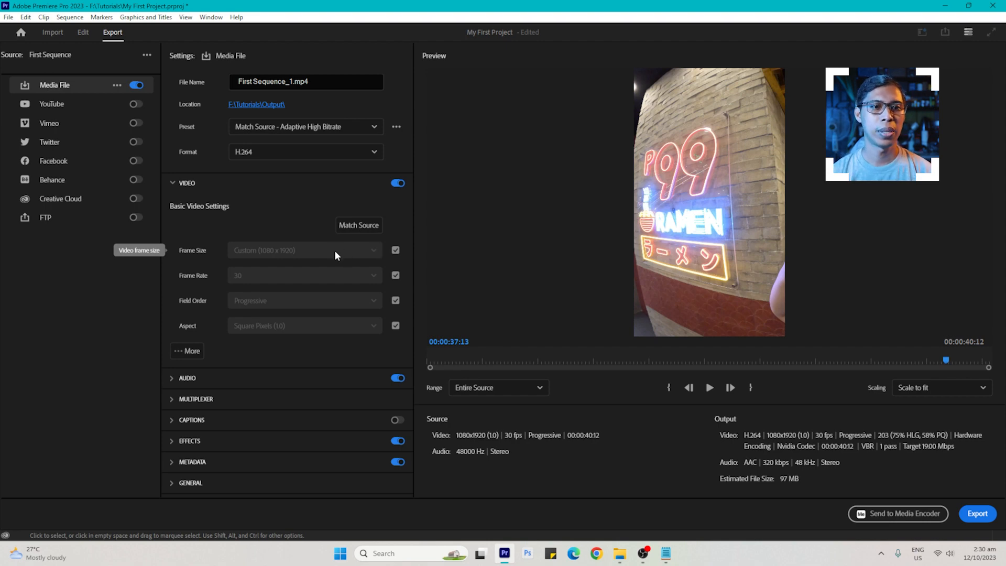
# Step: Examine the audio export settings and the video settings, including the additional render and encoding options
pyautogui.click(336, 378)
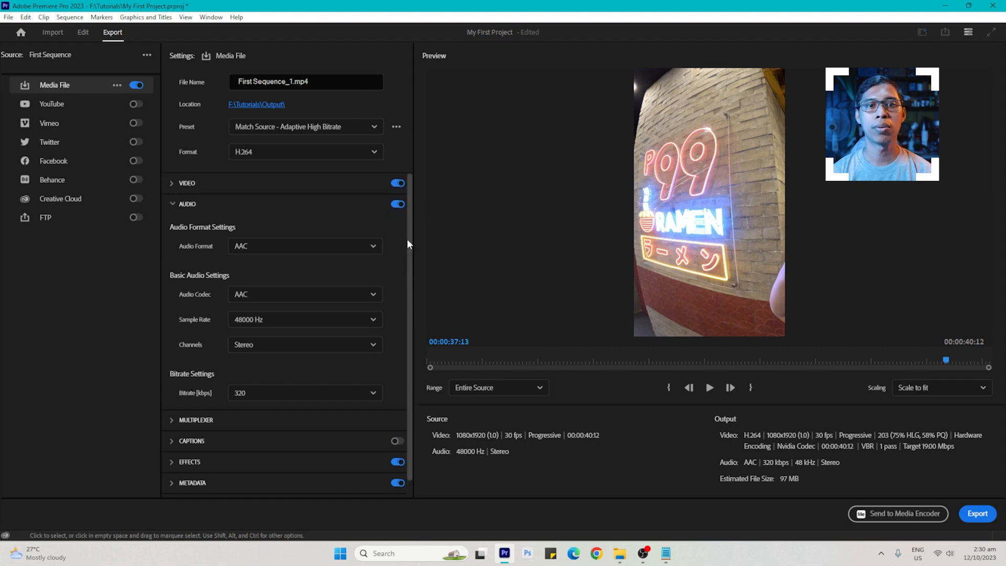
pyautogui.click(188, 183)
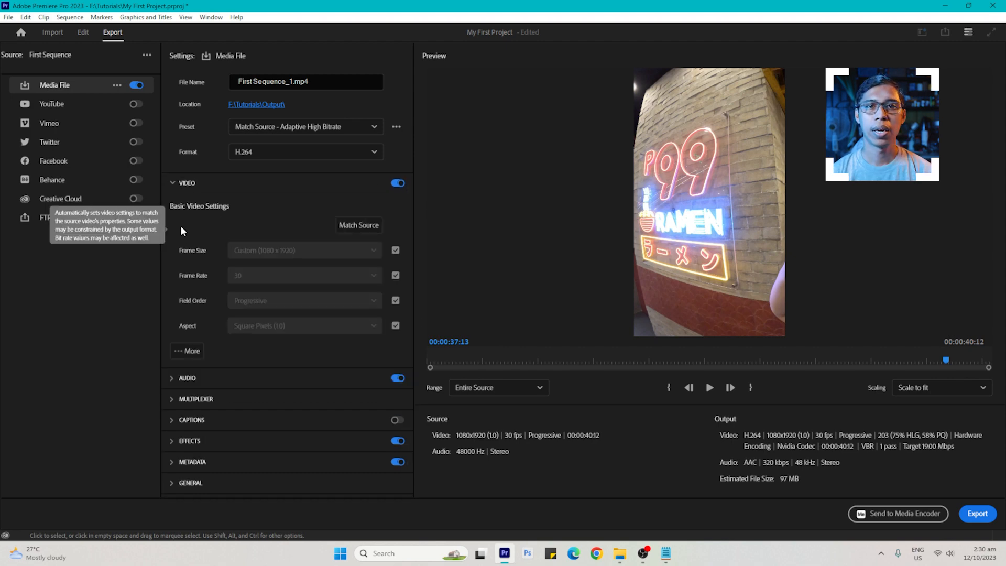
pyautogui.click(179, 353)
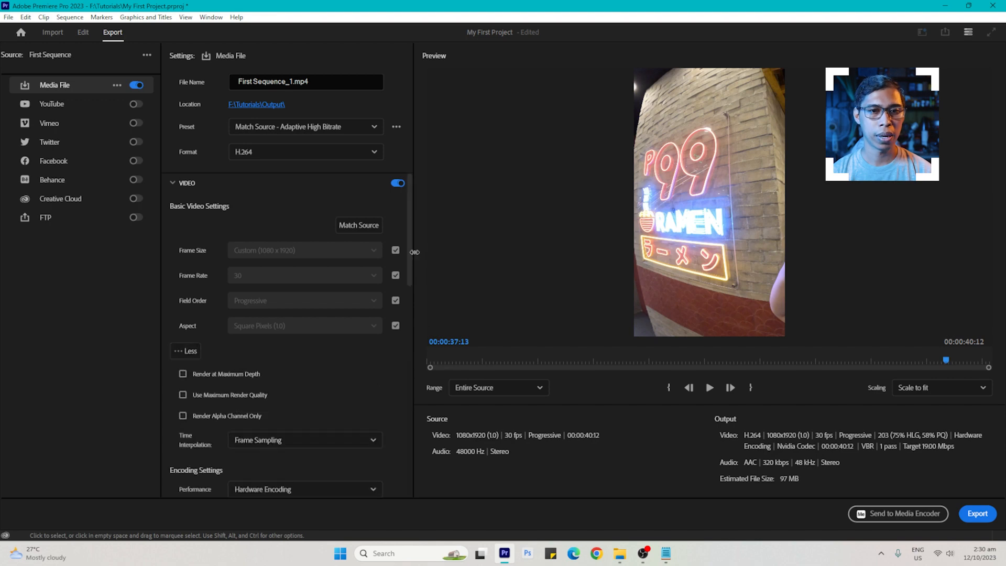
pyautogui.scroll(-5, 410, 278)
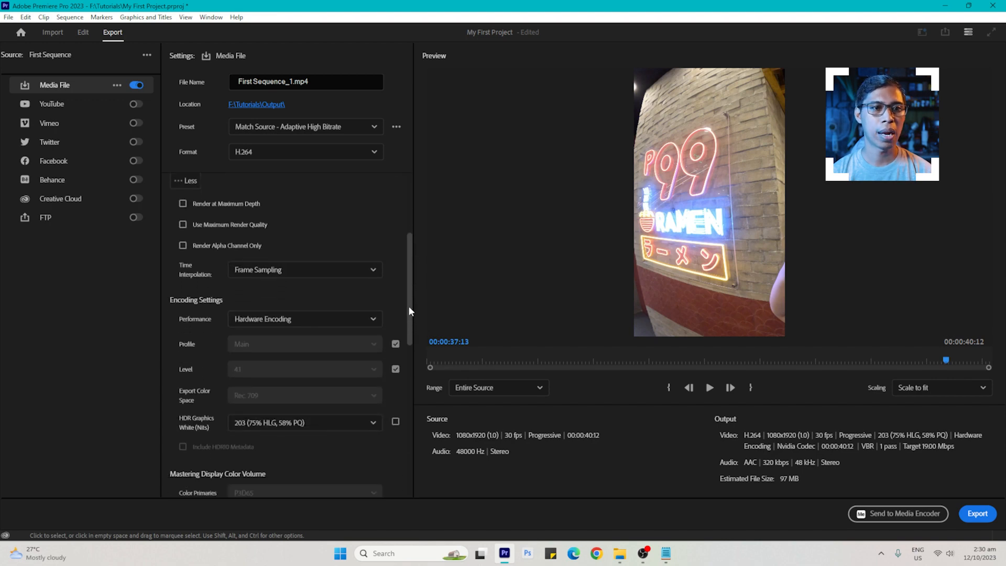
pyautogui.scroll(-1, 409, 311)
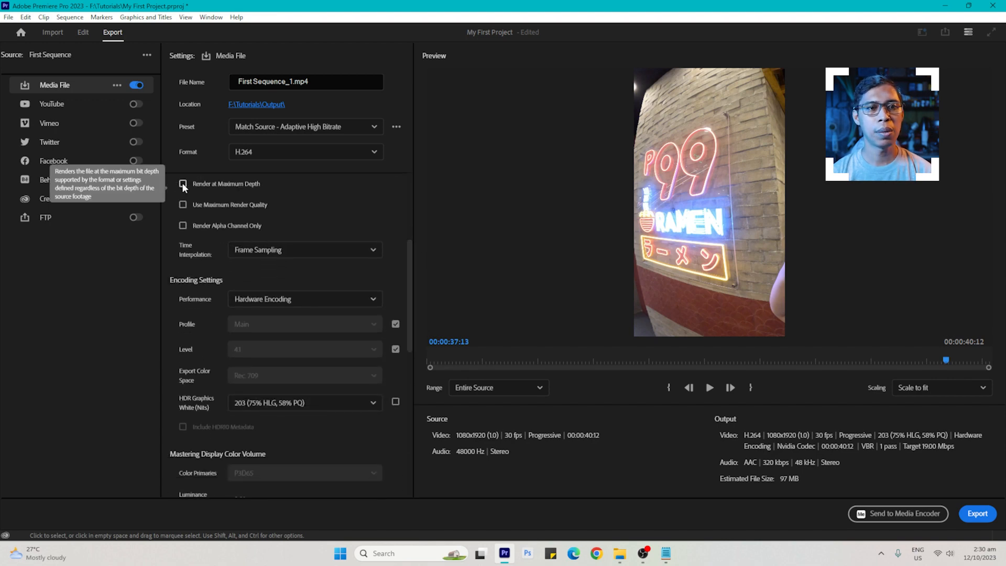